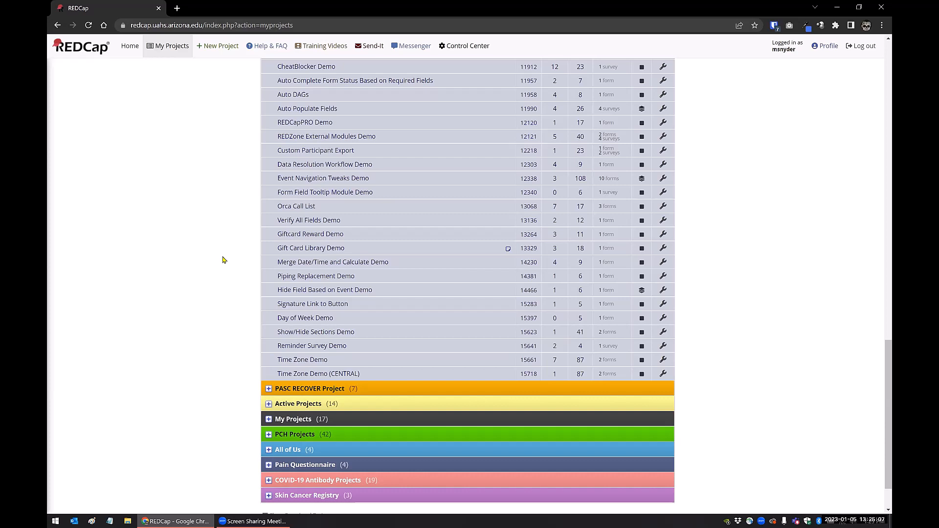
- Open the Time Zone Demo project, add a new record from its status dashboard, and open that record's Demographics form
click(294, 360)
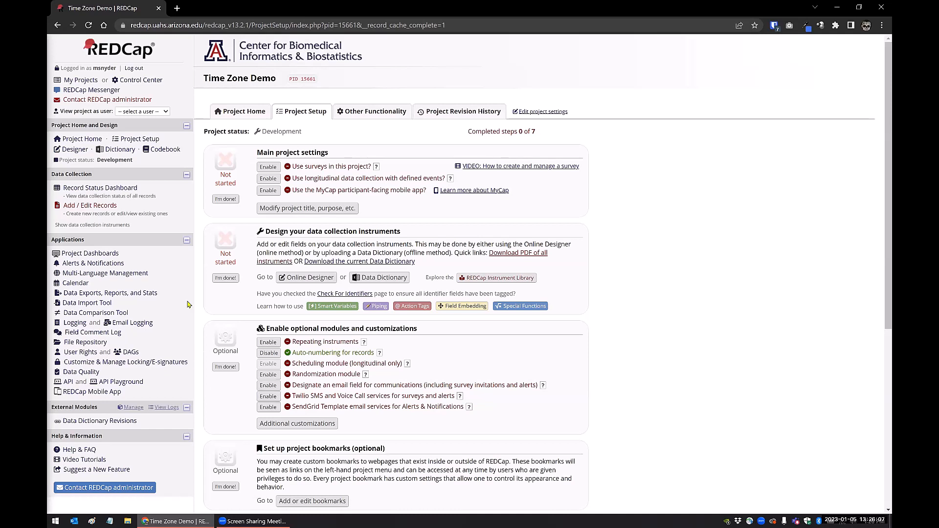
click(93, 187)
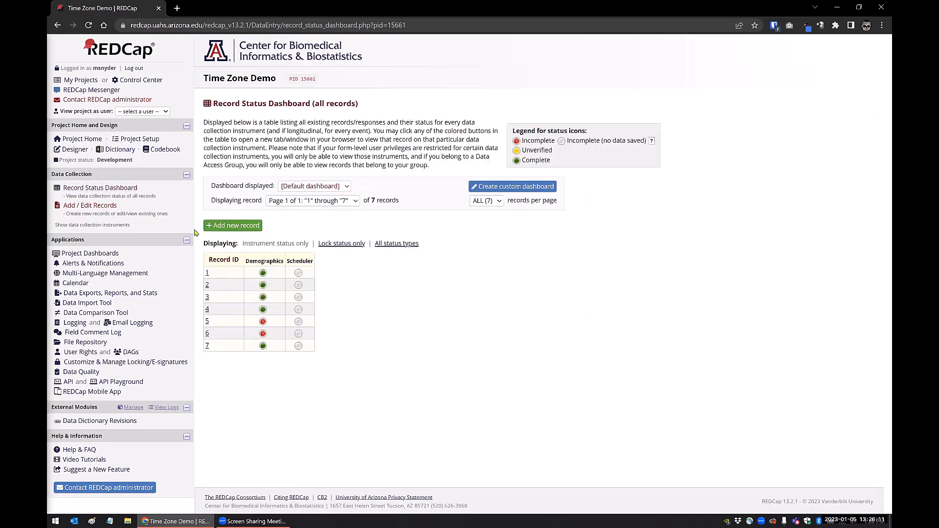
click(218, 228)
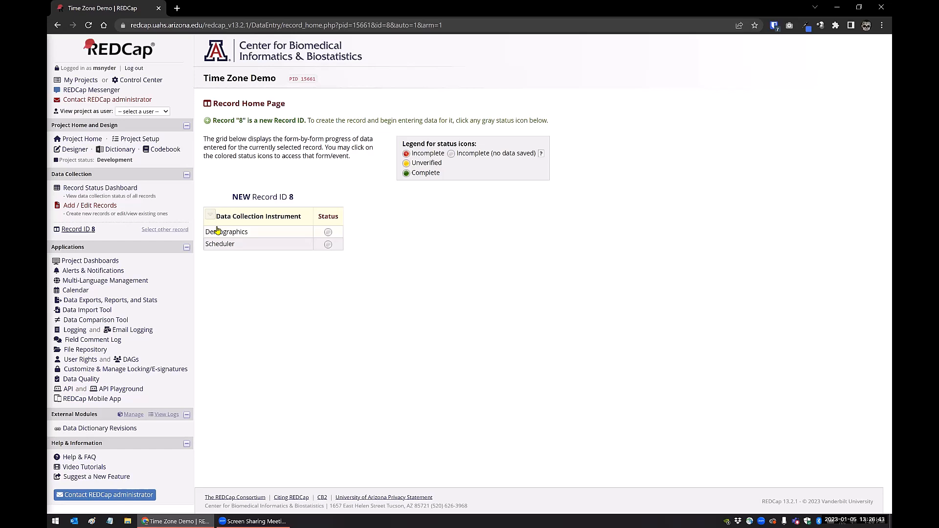
click(327, 234)
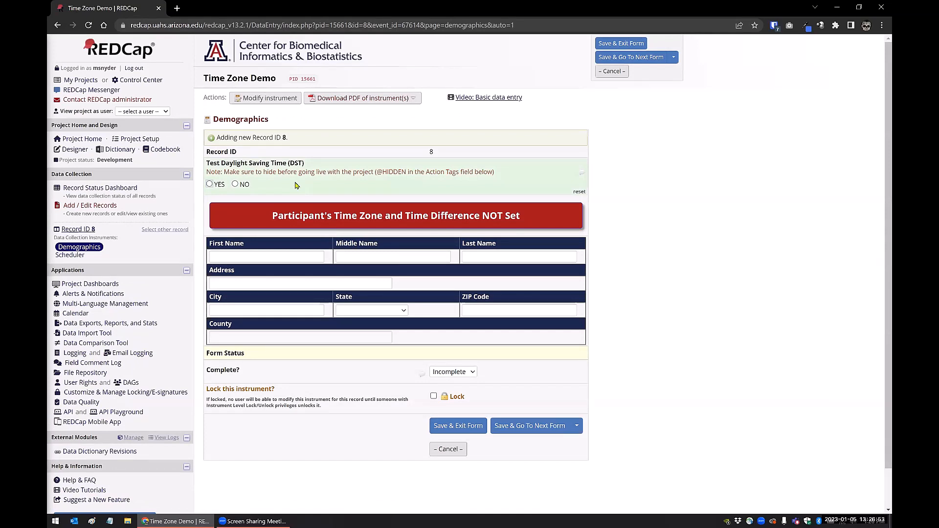
- Enter the participant's first, middle and last names in the Demographics form
click(286, 255)
text(Manuel)
key(Tab)
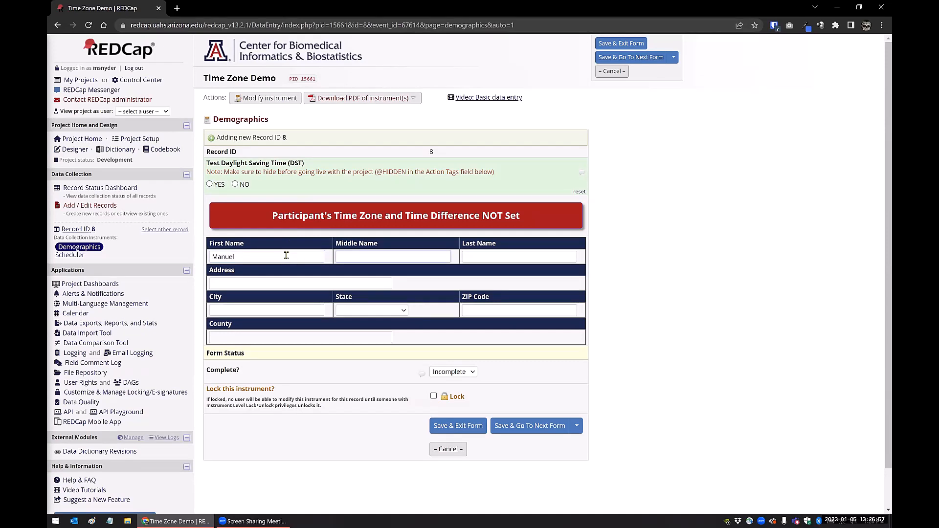
text(Simnn)
key(Tab)
text(Snyder)
key(Tab)
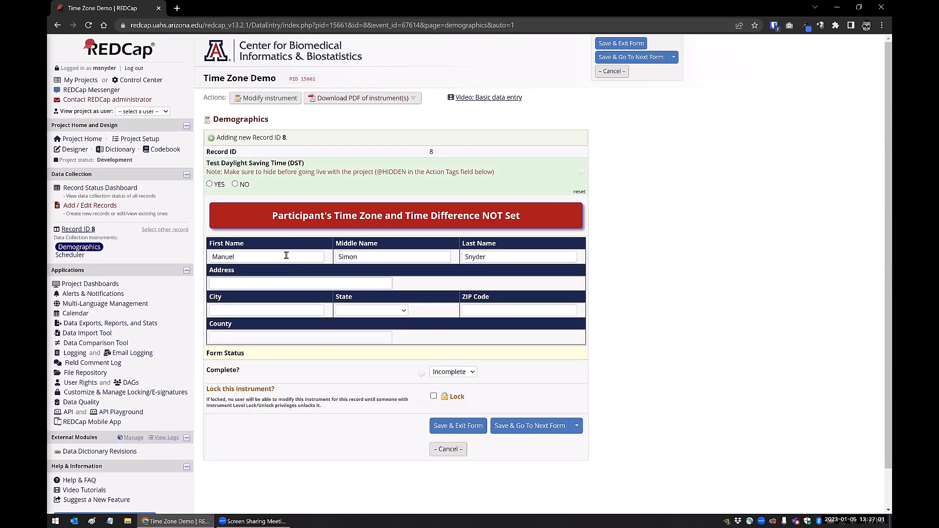
- Enter the participant's street address and set the city to Tucson
text(123 Fake Street)
key(Tab)
text(Tucson)
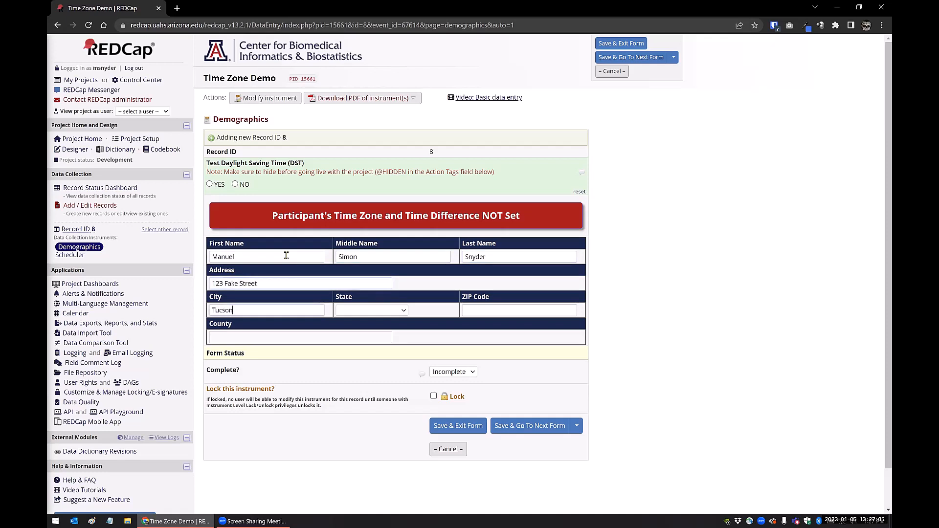
key(Tab)
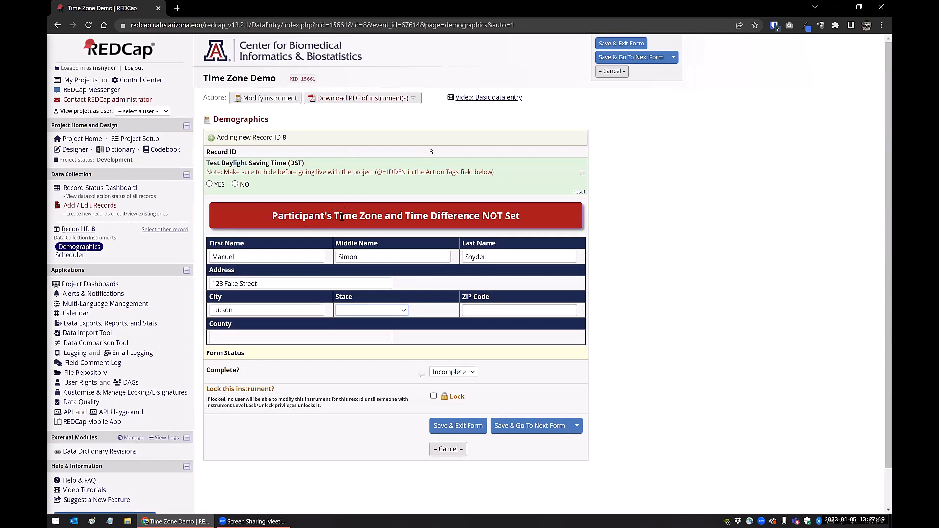
- Set the state to Arizona, enter the participant's ZIP code, and choose Pima as the county
click(369, 312)
click(360, 348)
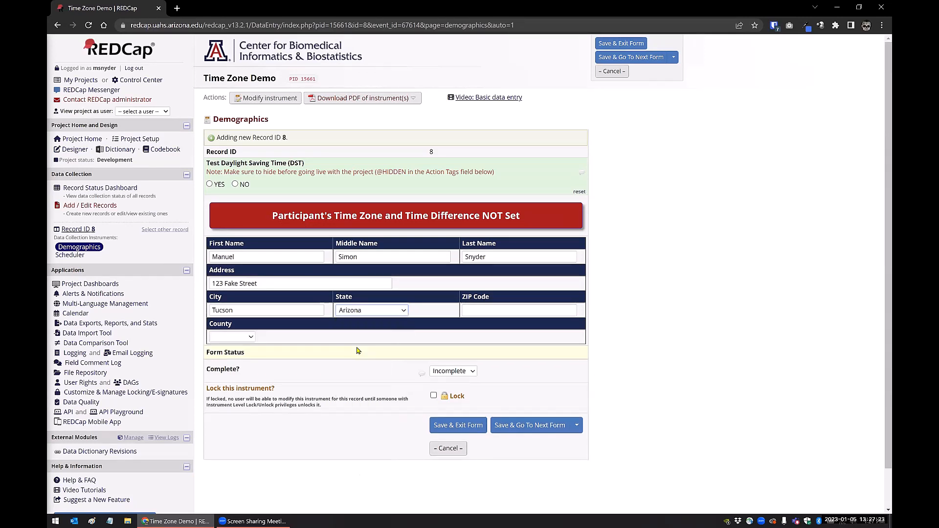
click(470, 313)
text(85719)
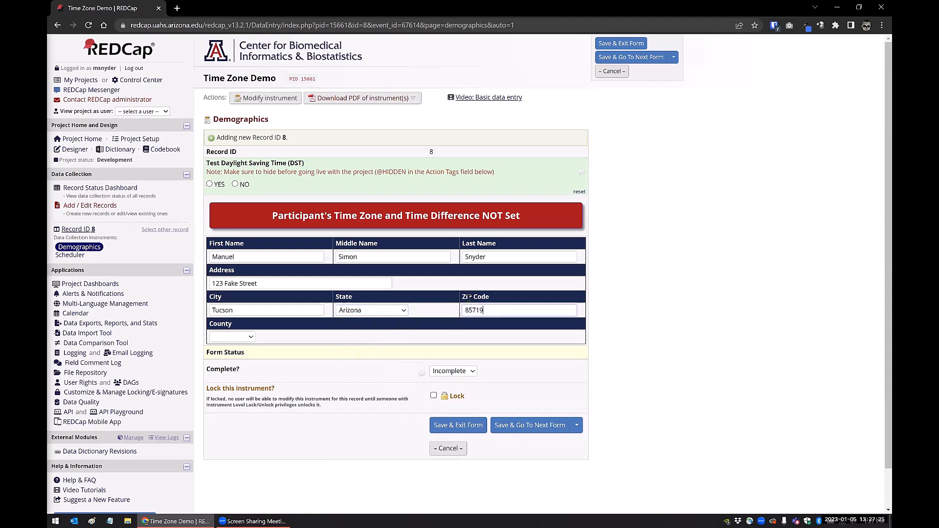
click(248, 341)
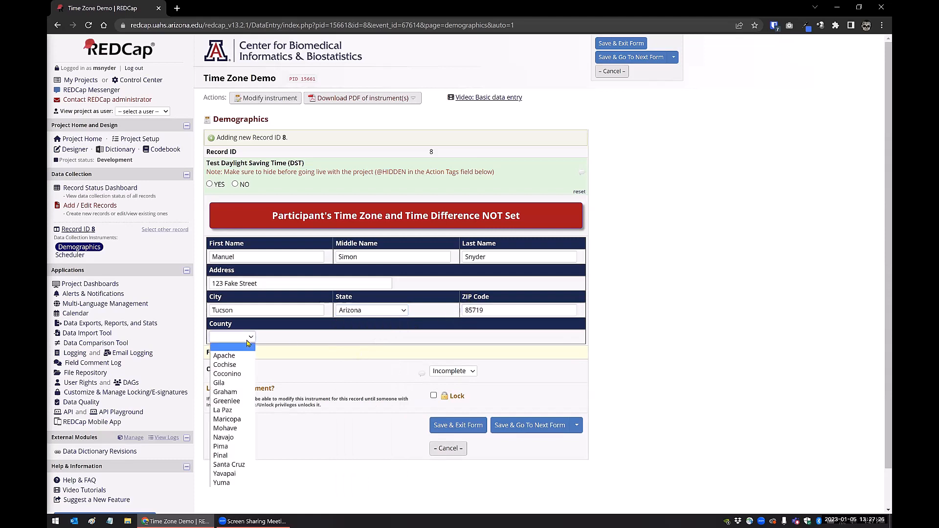
click(230, 446)
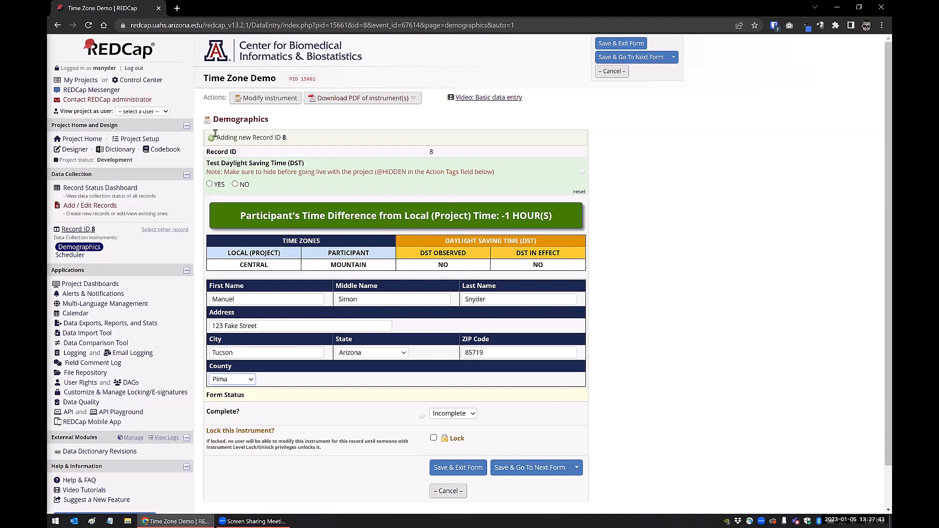
- Switch the Test Daylight Saving Time setting between YES and NO to compare the time differences, leaving it on YES
click(209, 184)
click(235, 184)
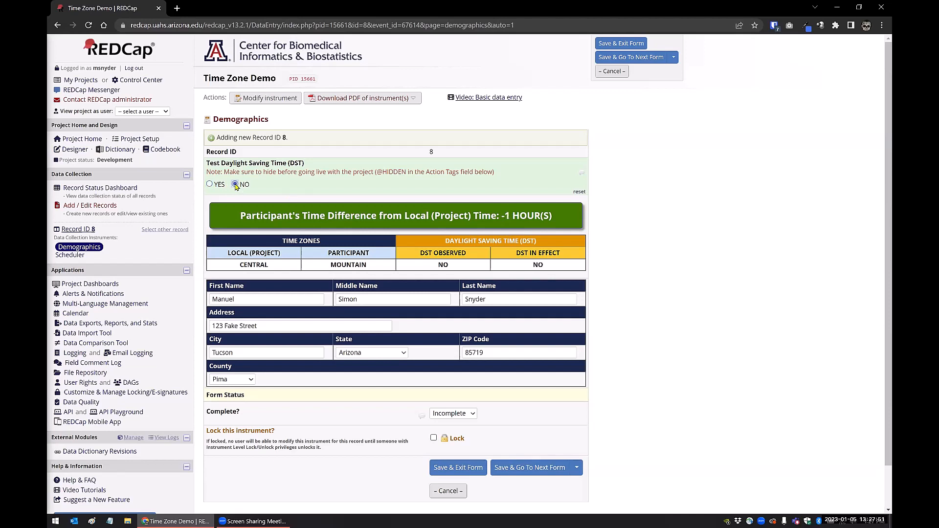
click(210, 185)
click(235, 185)
click(210, 185)
- Change the city to Dilkon and the county to Navajo, and answer Yes to living on the Navajo Reservation
drag(245, 351, 173, 360)
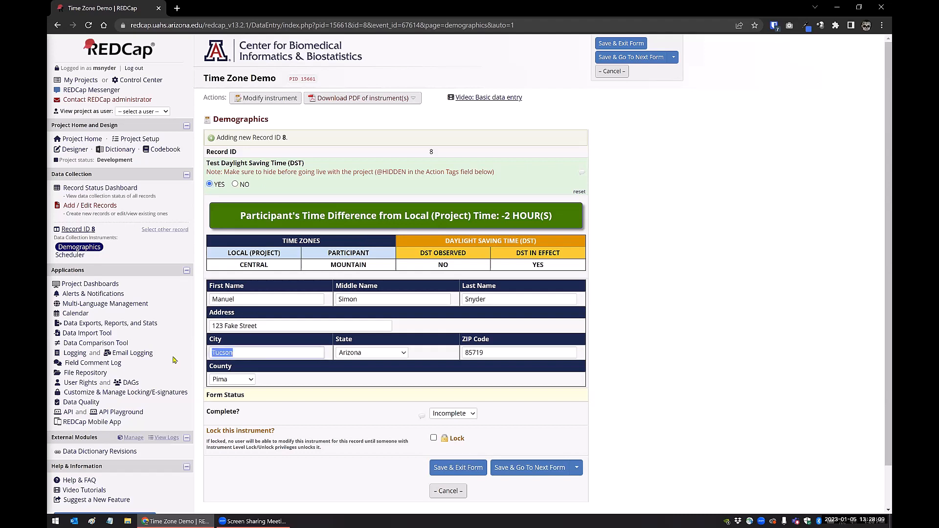
text(Dilkon)
key(Tab)
key(Tab)
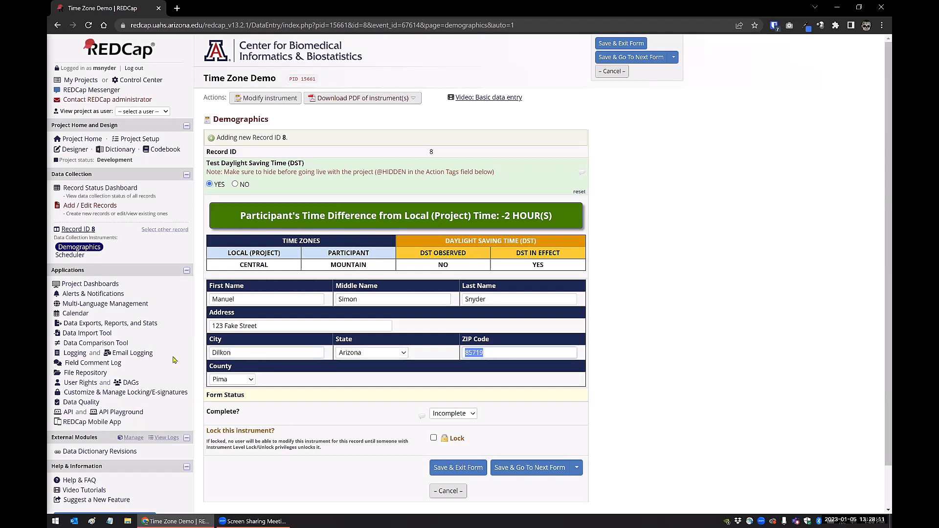
key(Tab)
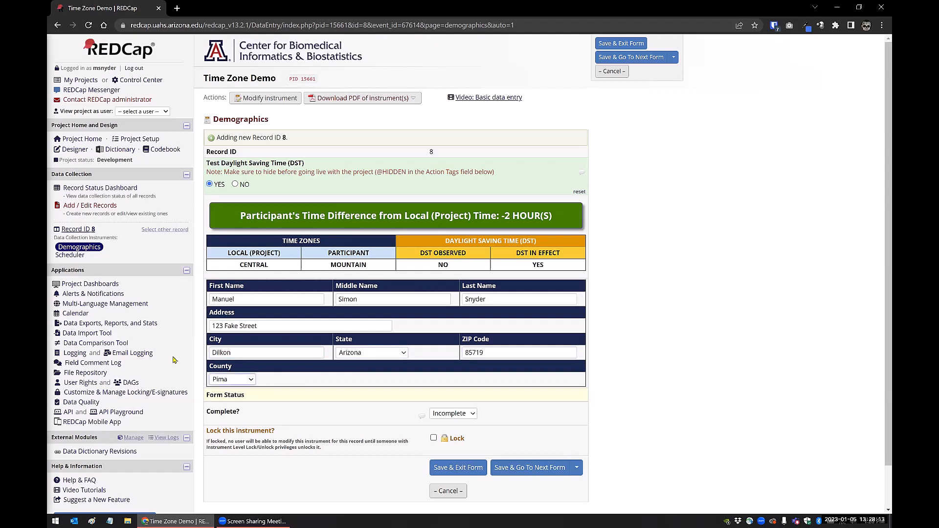
click(237, 381)
click(219, 324)
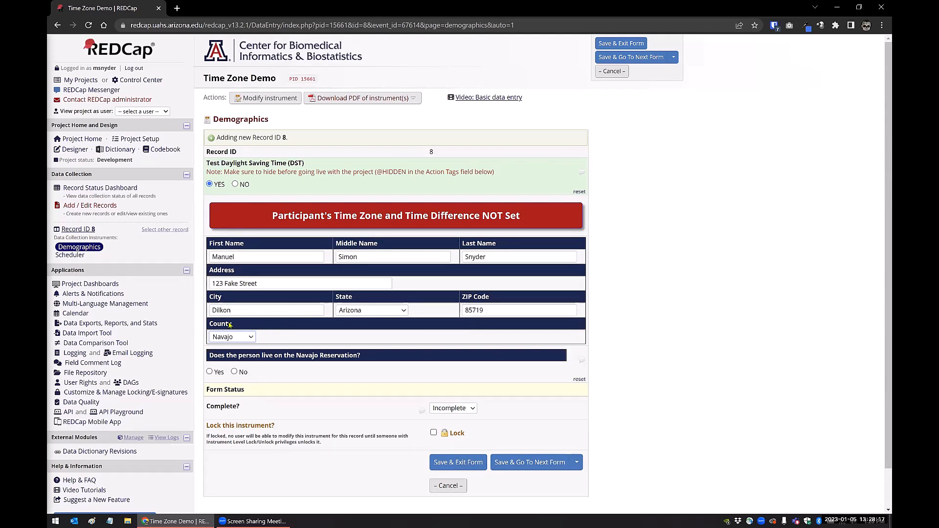
click(225, 337)
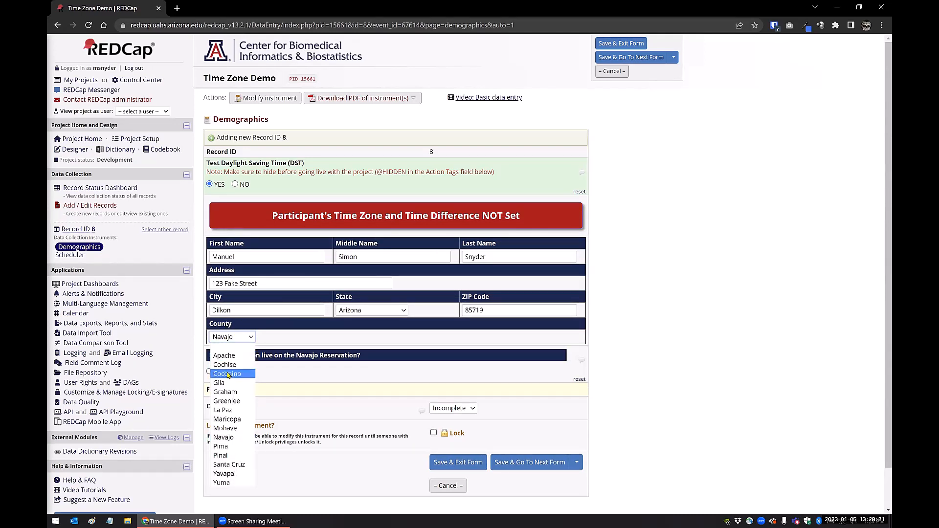
click(298, 407)
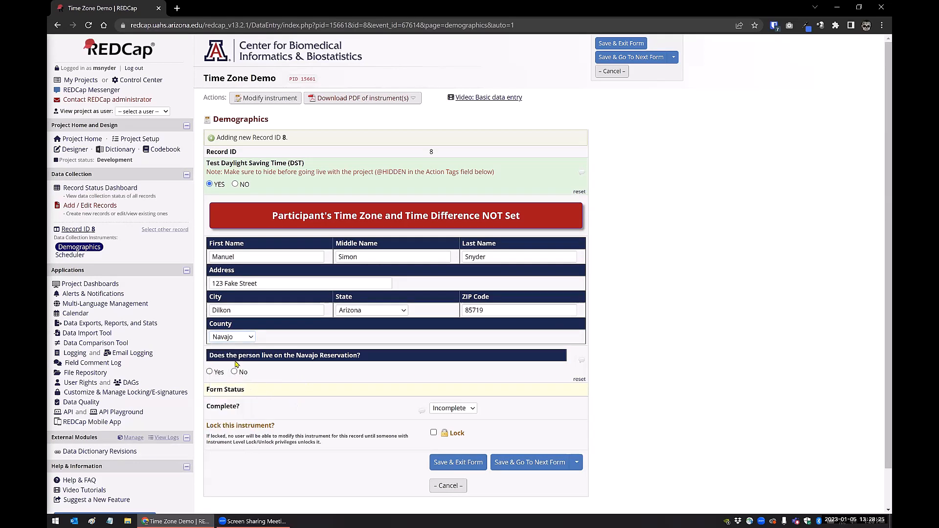
click(209, 372)
click(210, 372)
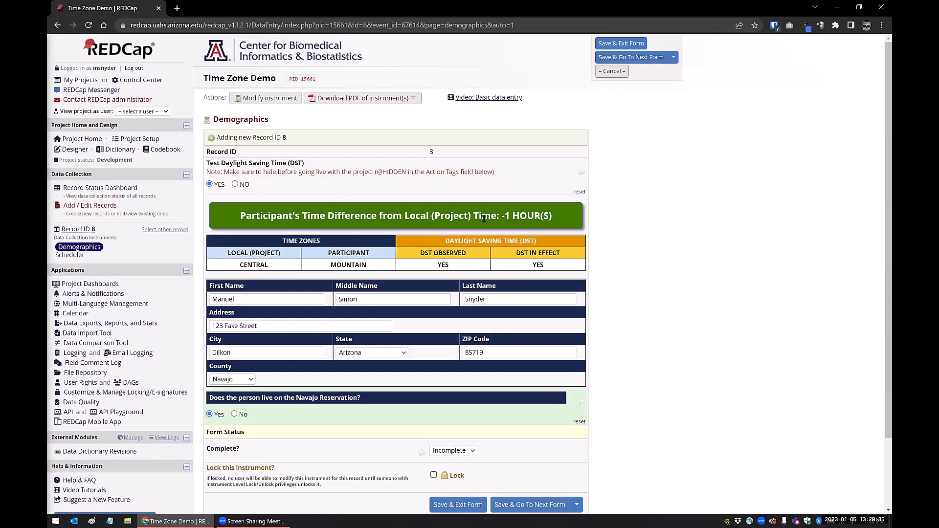
- Toggle the Test Daylight Saving Time setting for the reservation resident to compare time differences, ending on NO
click(235, 185)
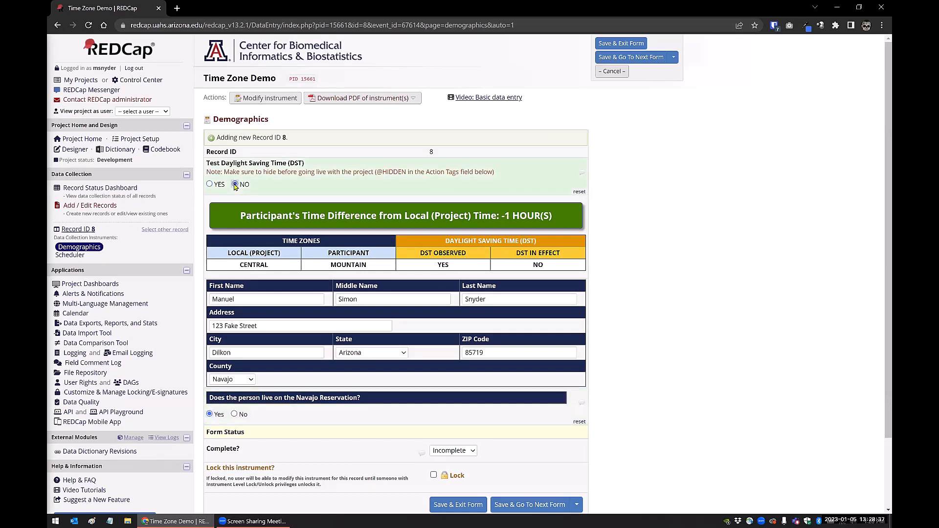
click(209, 185)
click(234, 185)
click(210, 185)
click(235, 184)
click(211, 184)
click(235, 184)
- Change the city to Winslow, answer No to living on the Navajo Reservation, and test daylight saving time on and off
double_click(219, 353)
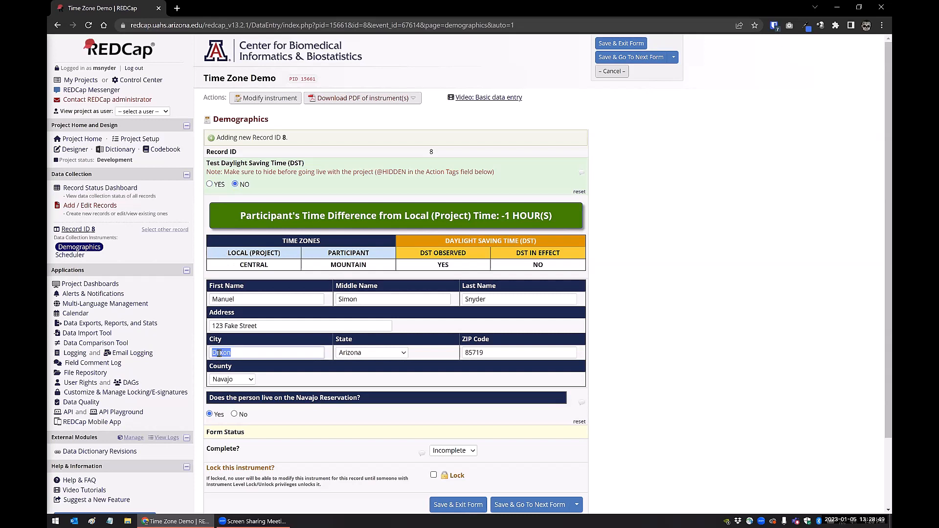
text(Winslow)
click(234, 414)
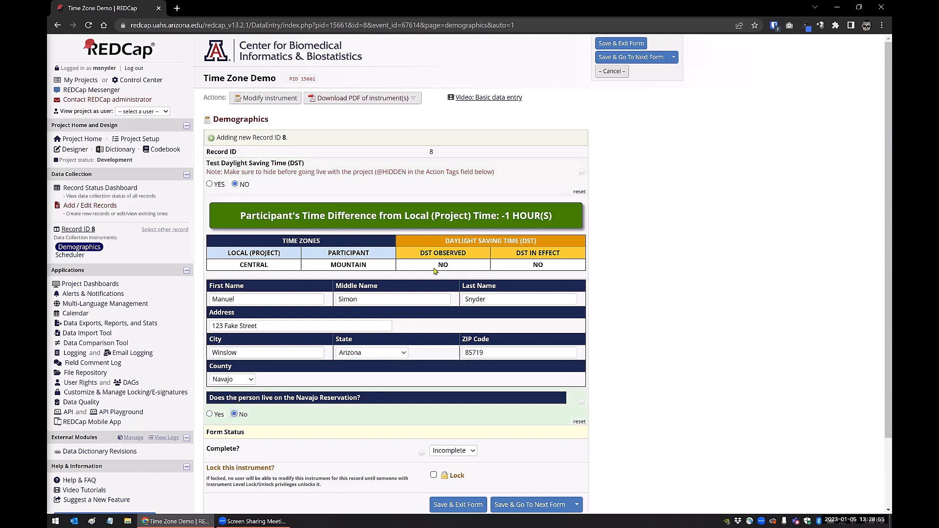
click(209, 184)
click(235, 184)
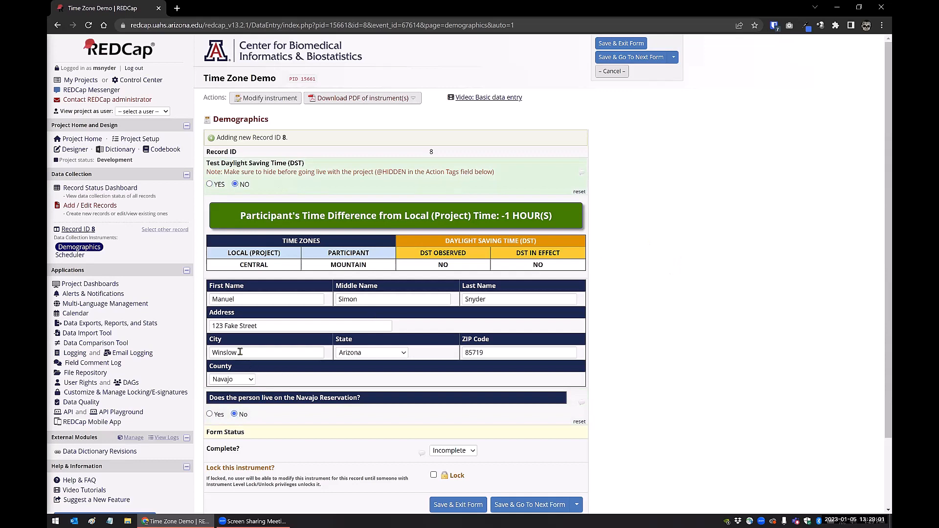
- Change the location to Jackson, Nevada, accept erasing the Navajo Reservation answer, and choose Elko as the county
drag(240, 353, 147, 346)
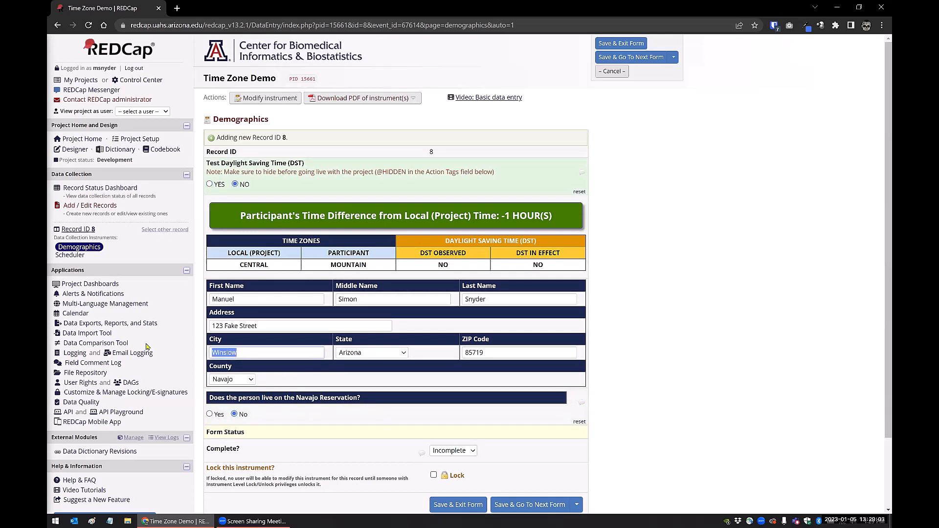
text(Jackson)
key(Tab)
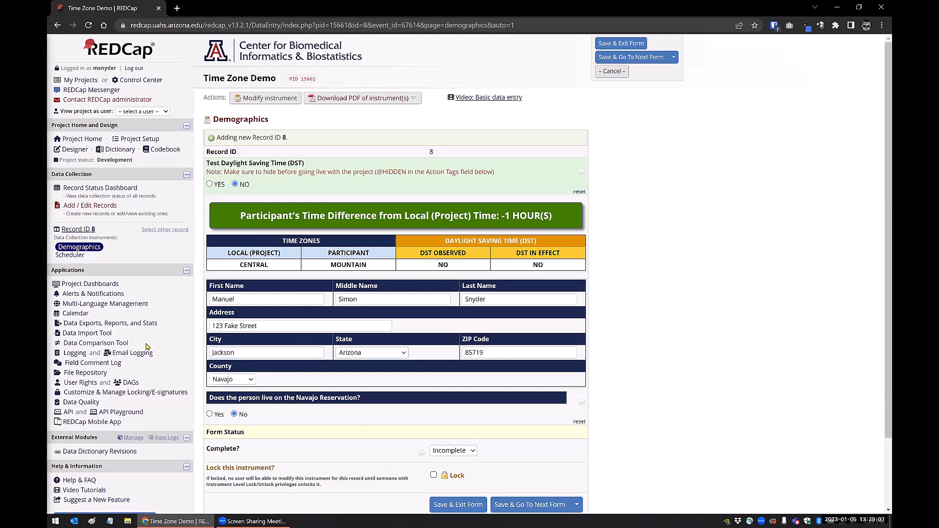
click(365, 353)
scroll(350, 259, down, 4)
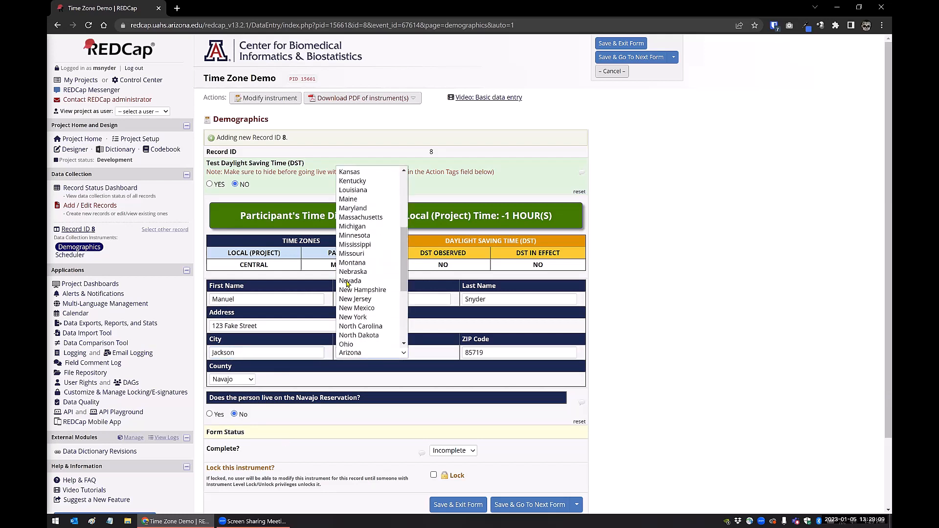
scroll(351, 223, up, 2)
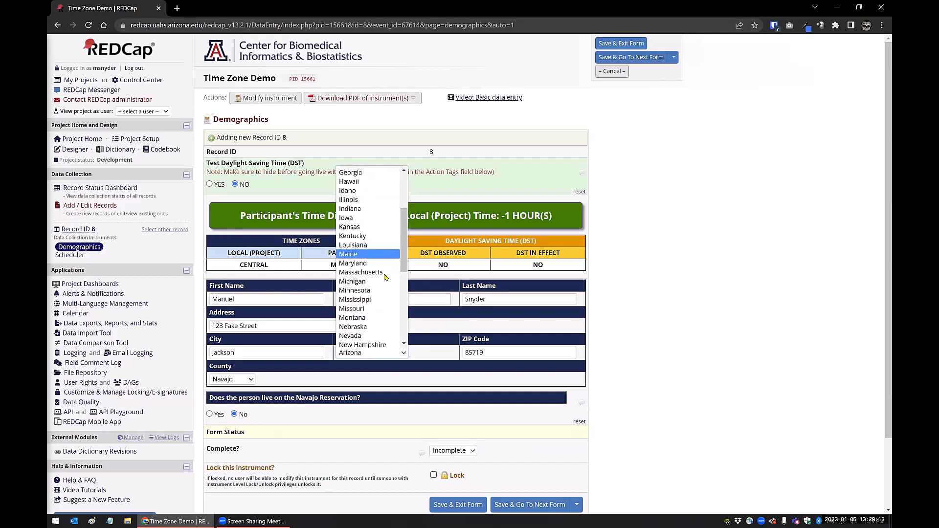
click(351, 336)
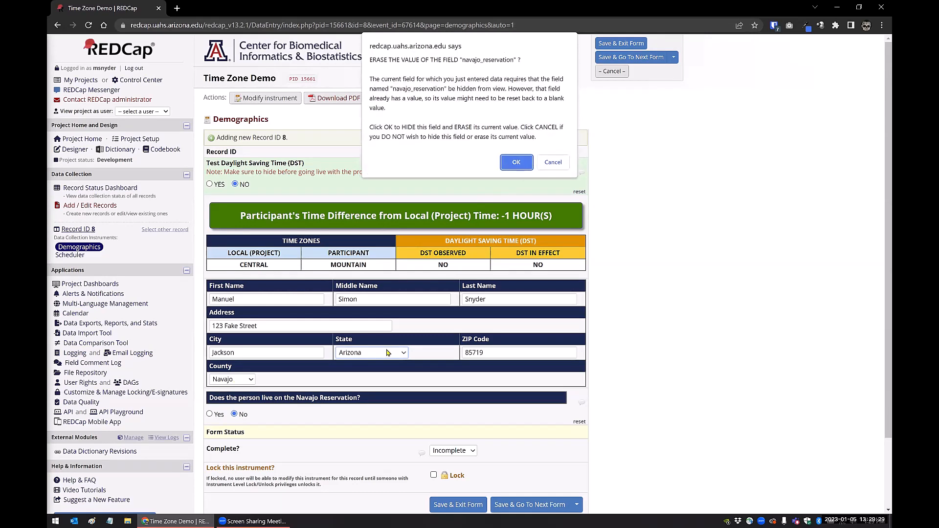
click(514, 162)
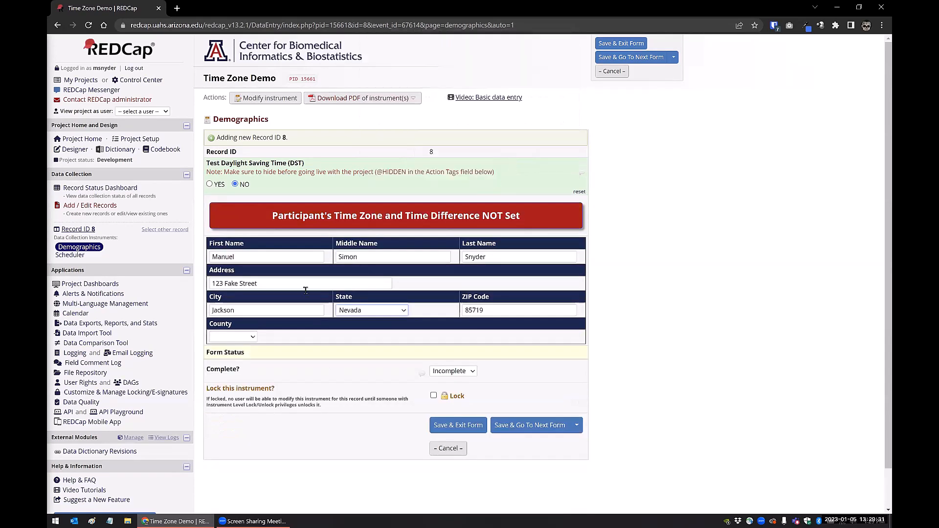
click(256, 338)
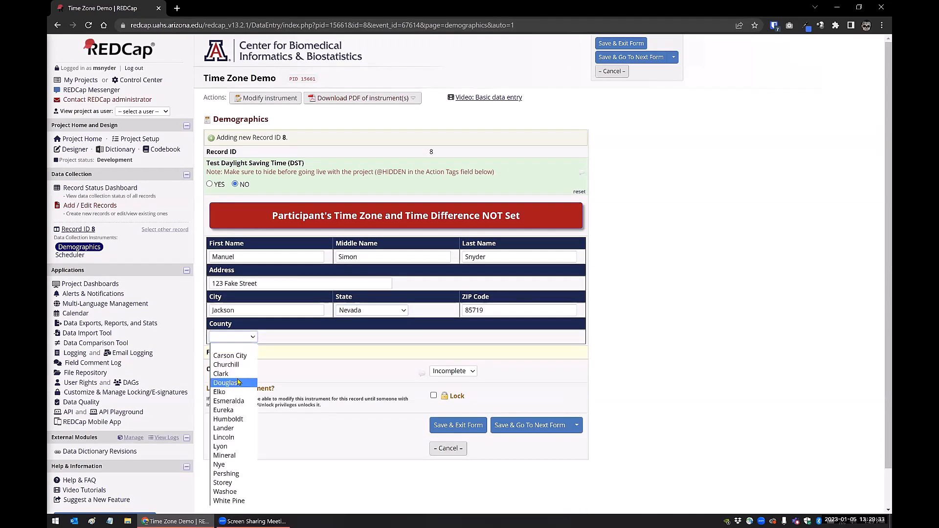
click(227, 392)
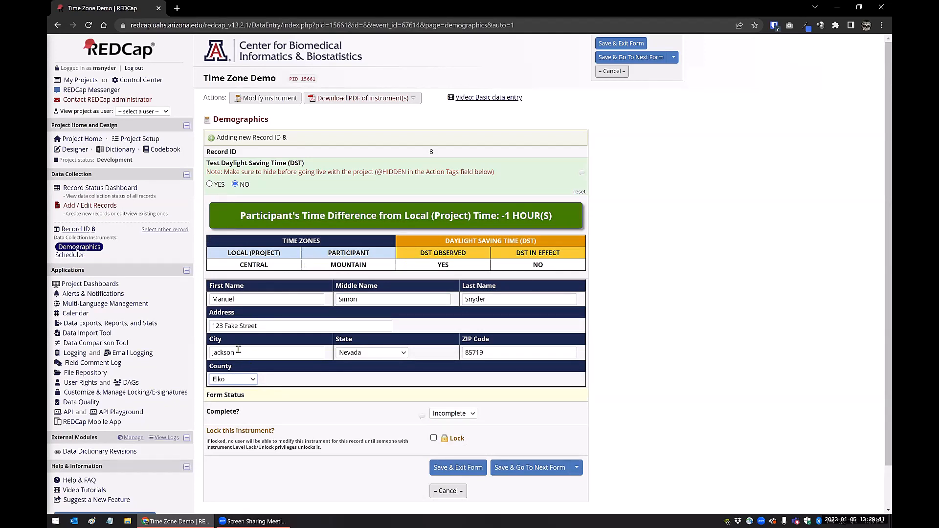
- Replace the city with Test to check the time zone of another place in Elko county
drag(239, 352, 199, 355)
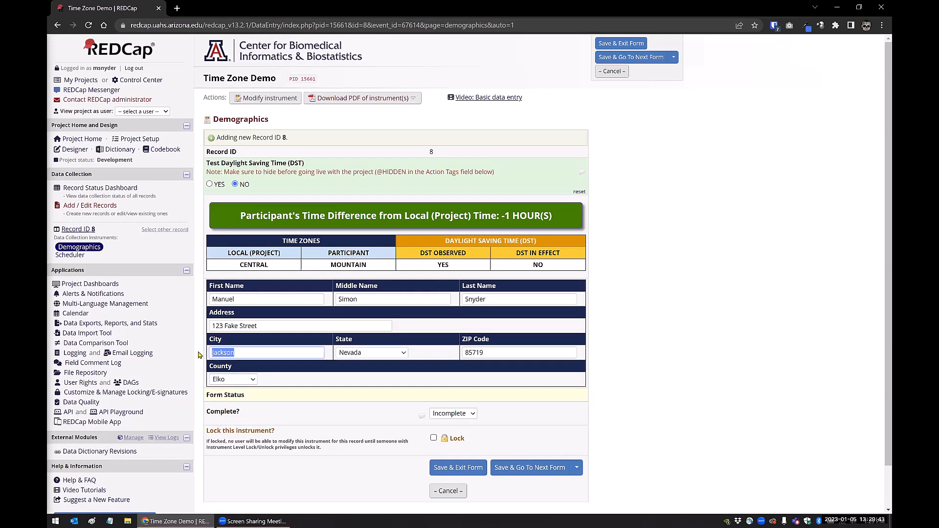
text(Test)
key(Tab)
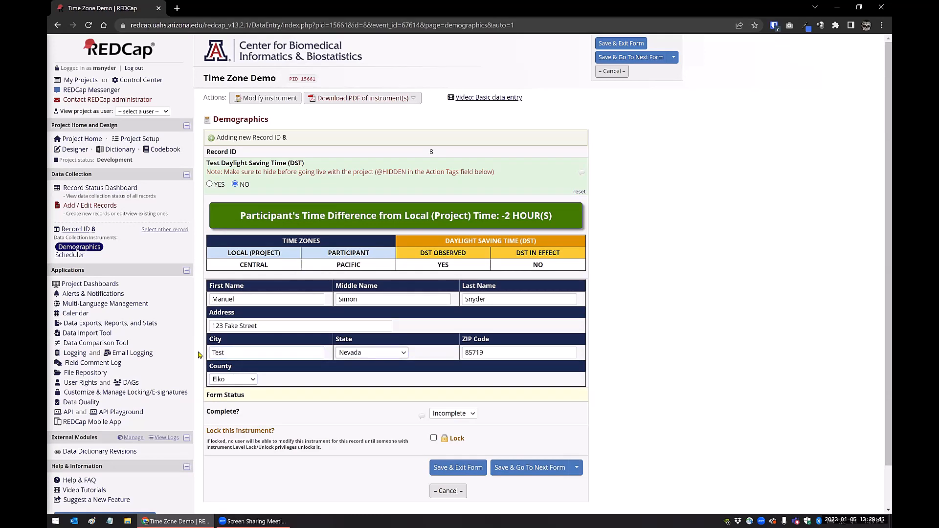
- Change the city to Wendover, save the Demographics form and continue to the Scheduler form
drag(224, 352, 178, 356)
text(Wendover)
key(Tab)
drag(252, 352, 188, 354)
click(188, 354)
click(512, 468)
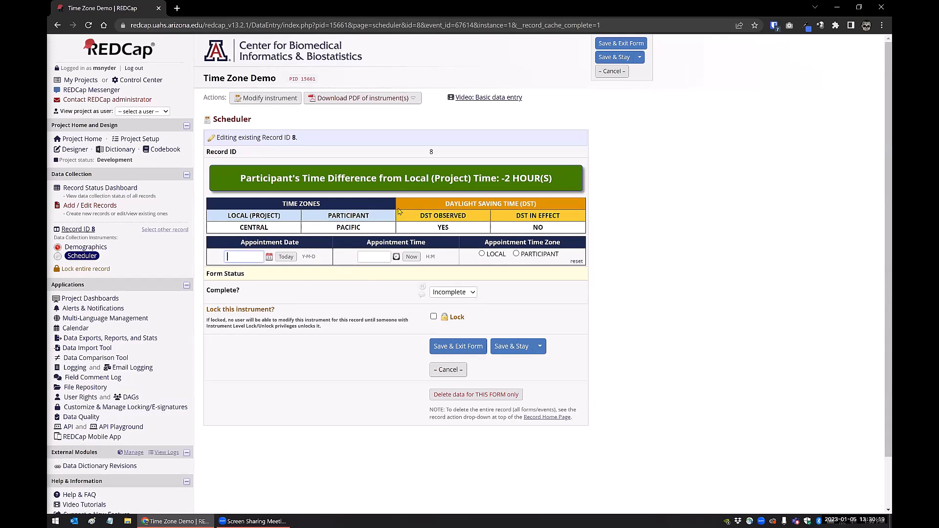
click(286, 257)
click(411, 257)
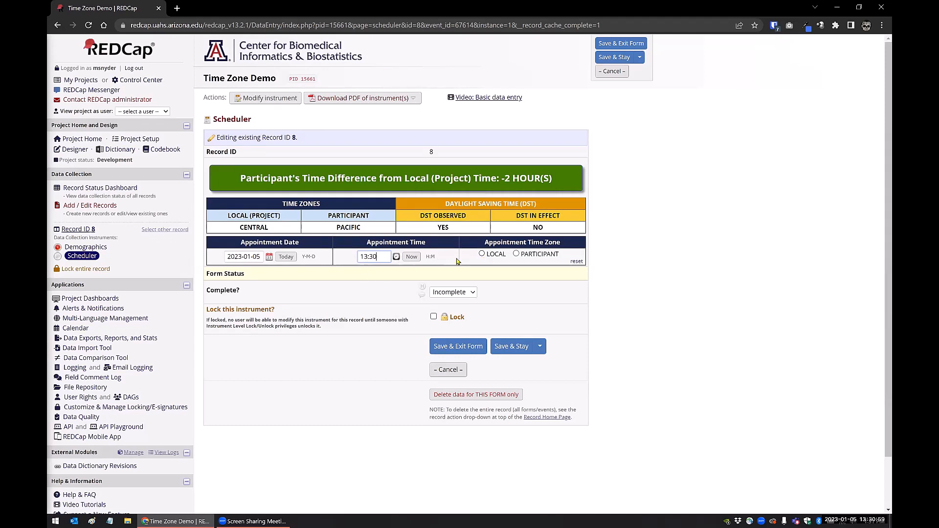
click(516, 254)
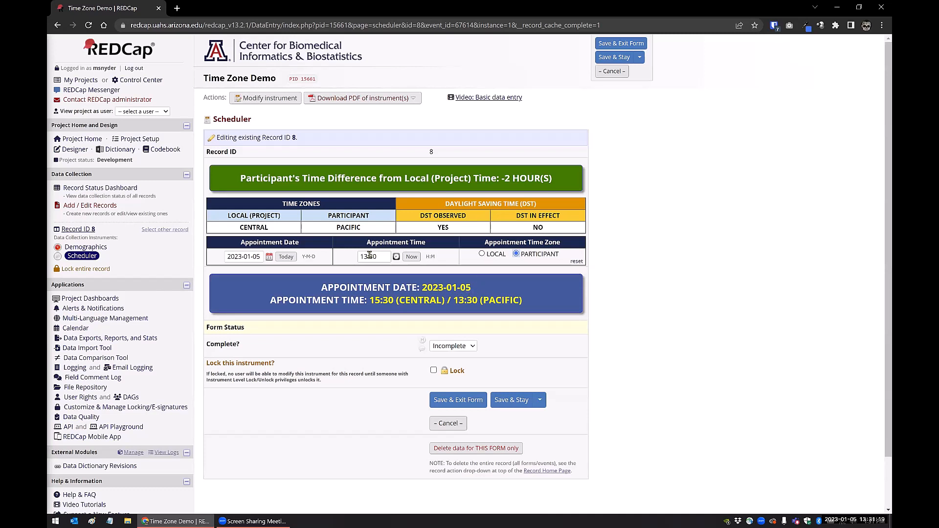
click(482, 254)
click(515, 254)
click(482, 254)
- Leave the Scheduler form for the project's Designer and open the Demographics instrument
click(75, 151)
click(484, 311)
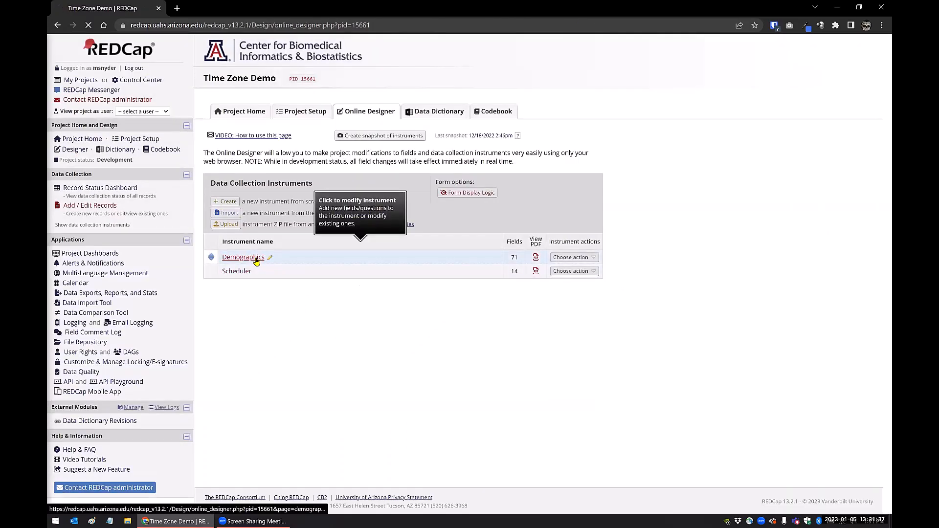
click(243, 257)
- Examine the local time zone value in the time_zone_local field's action tag logic, and close the field without changes
scroll(595, 308, down, 1)
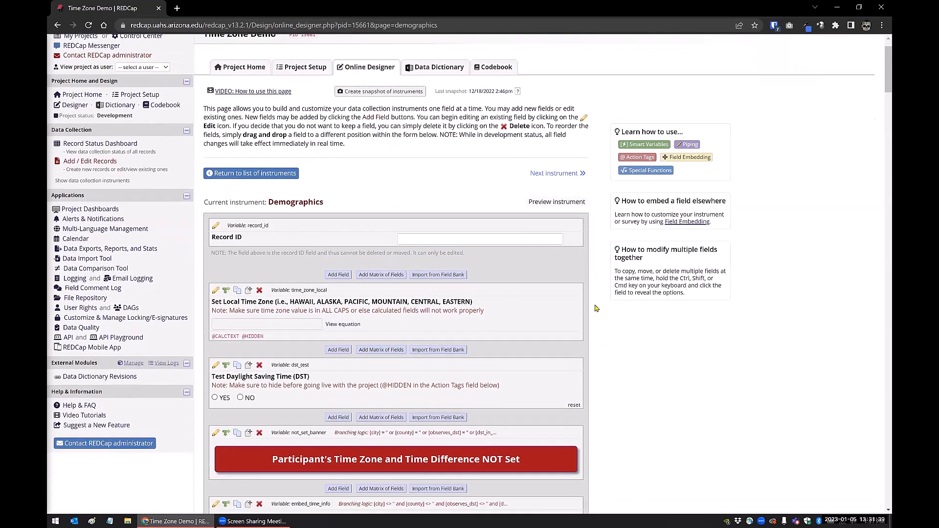
scroll(596, 308, down, 2)
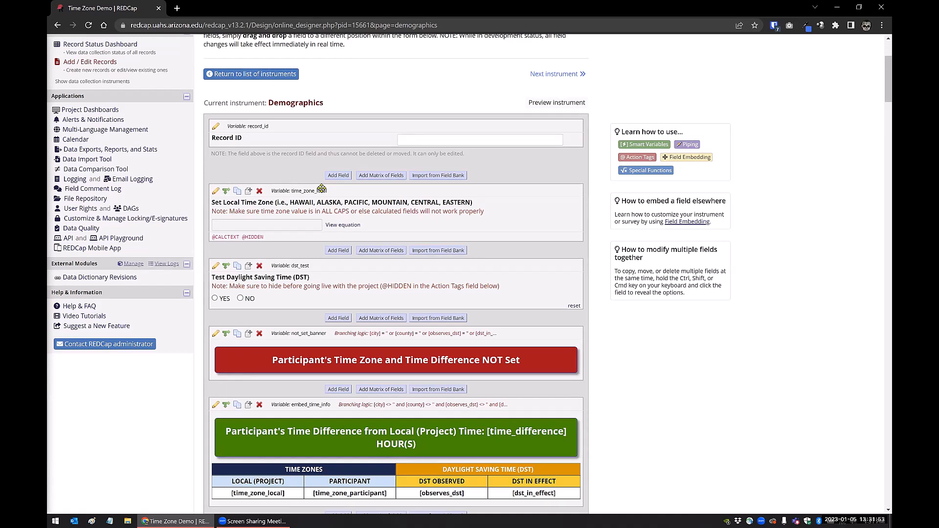
click(215, 191)
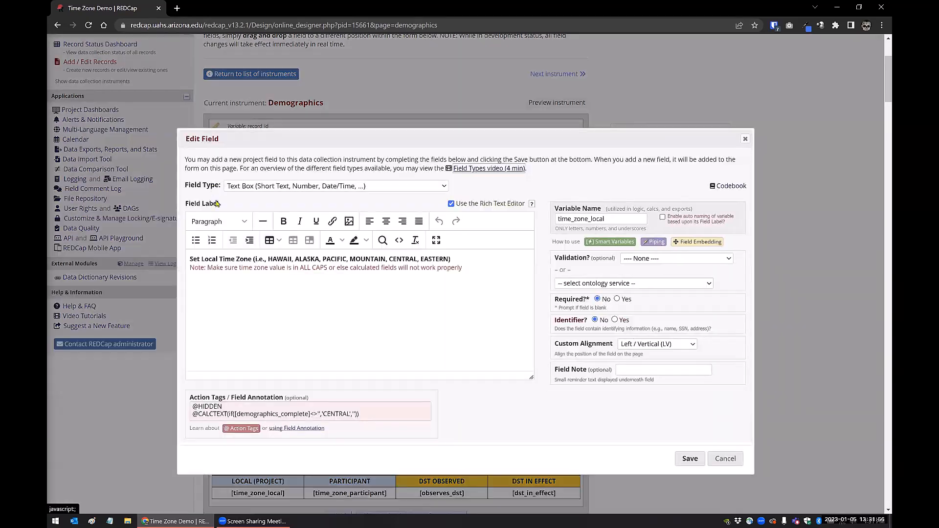
click(336, 416)
double_click(475, 201)
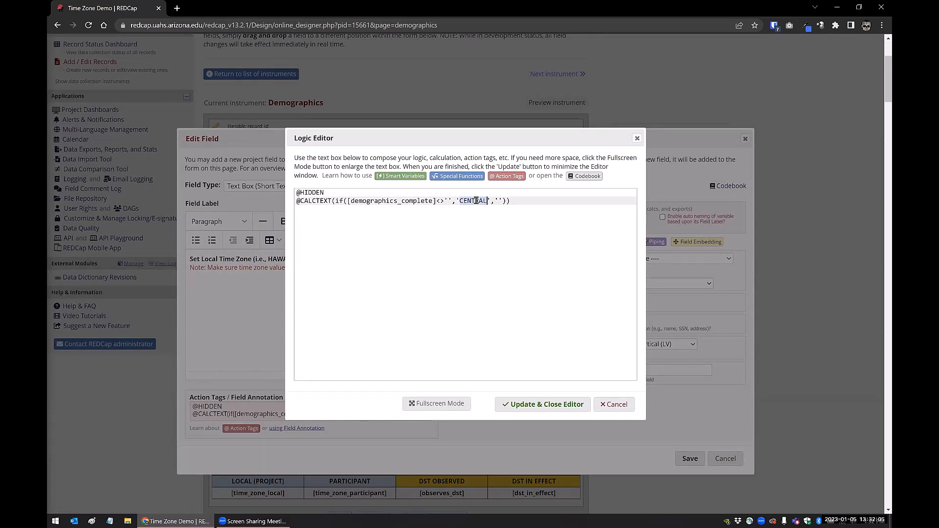
click(614, 405)
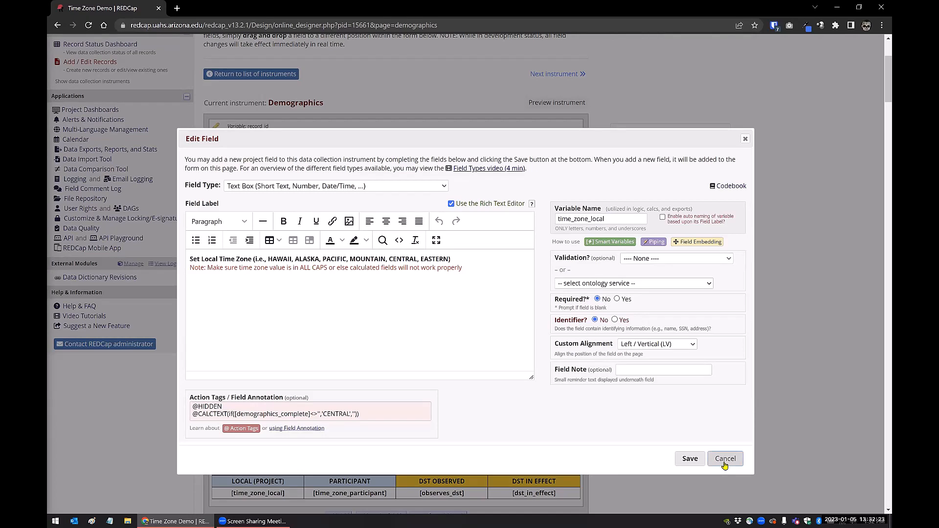
click(724, 459)
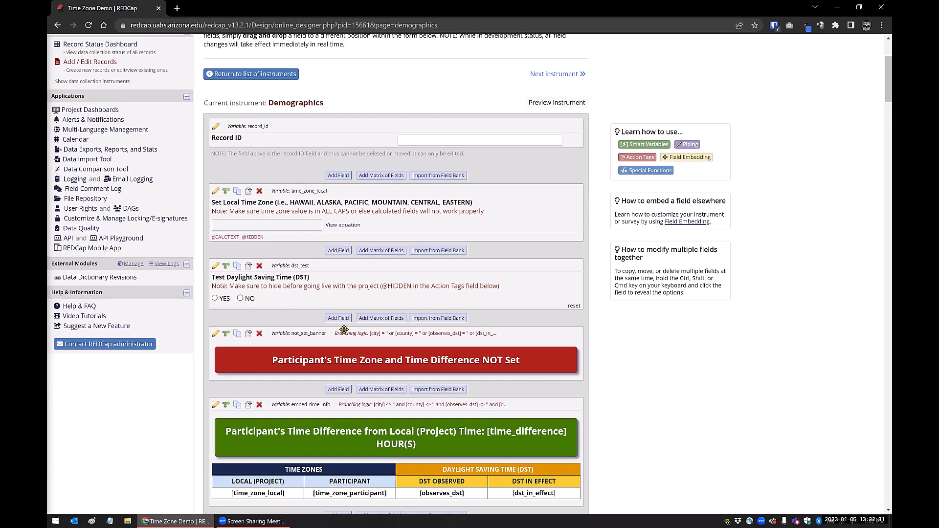
- Review the Demographics instrument from the time difference banner through the embedded address table and state county fields to the hidden calculated fields
scroll(586, 325, down, 3)
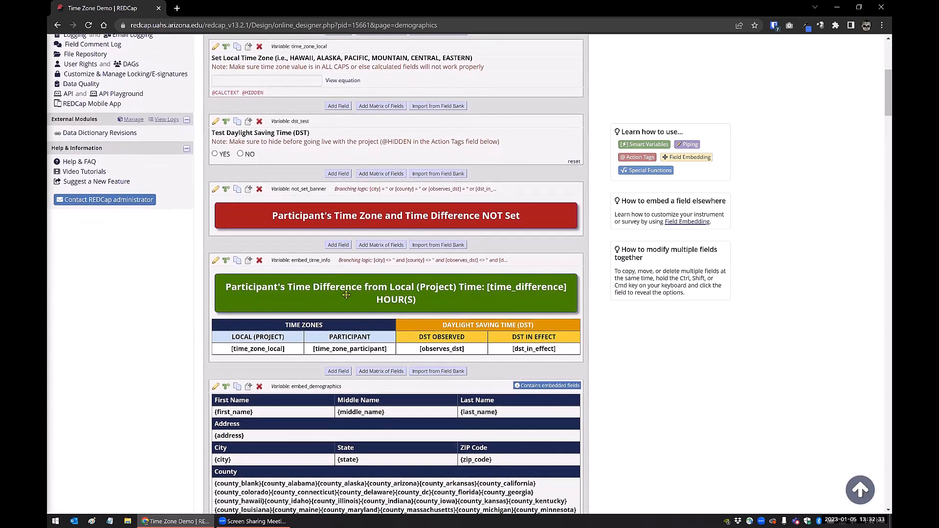
scroll(416, 265, down, 3)
scroll(416, 266, down, 1)
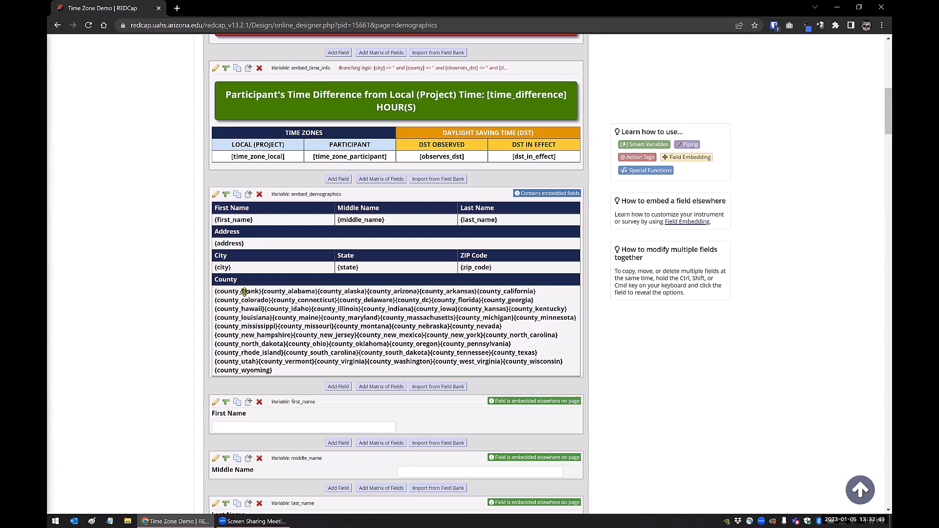
scroll(277, 348, down, 1)
scroll(278, 347, down, 10)
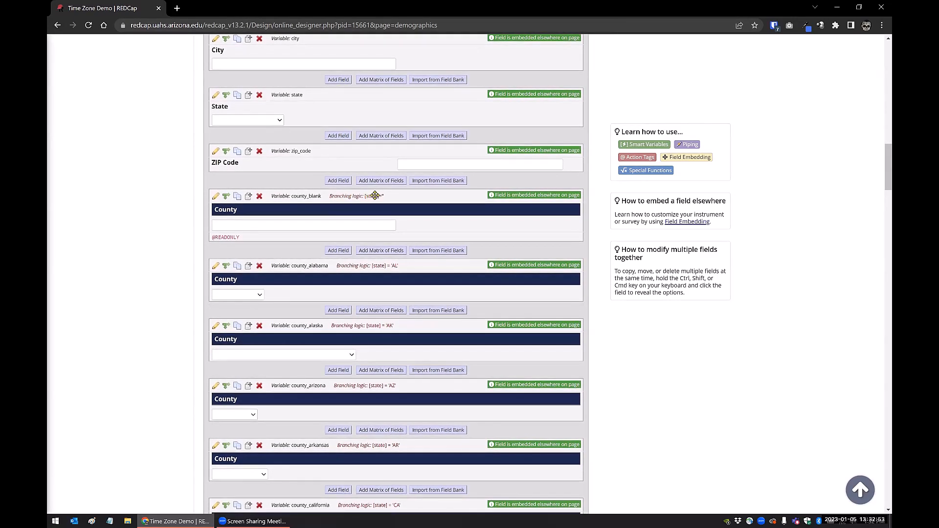
scroll(363, 224, down, 3)
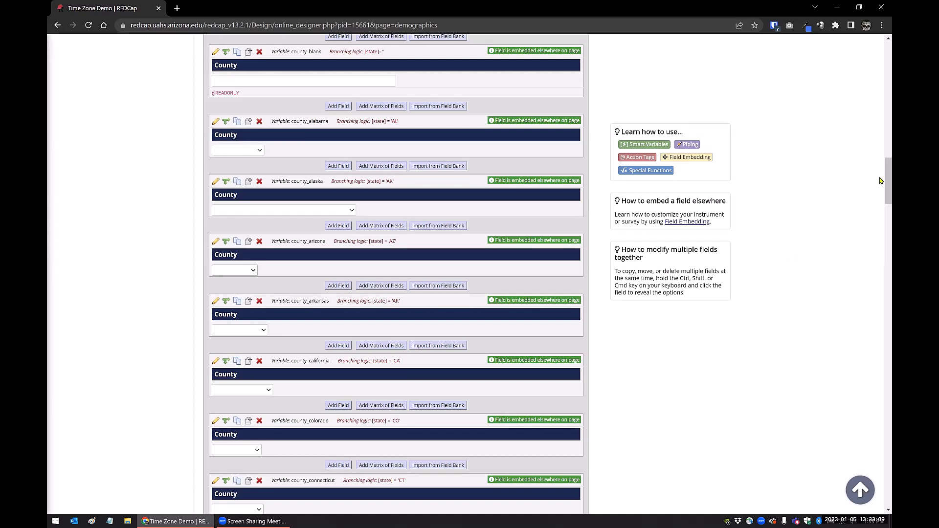
drag(881, 190, 857, 370)
scroll(853, 386, down, 14)
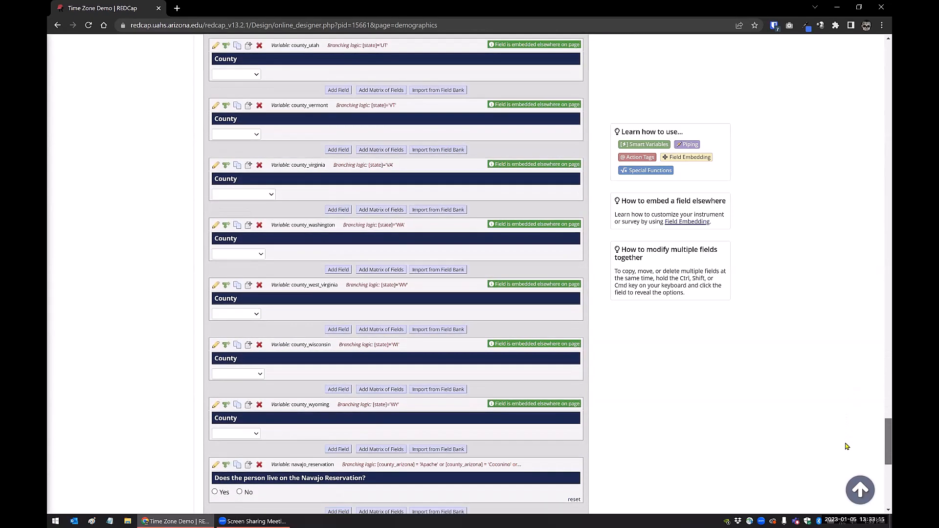
scroll(847, 442, down, 2)
scroll(115, 326, down, 4)
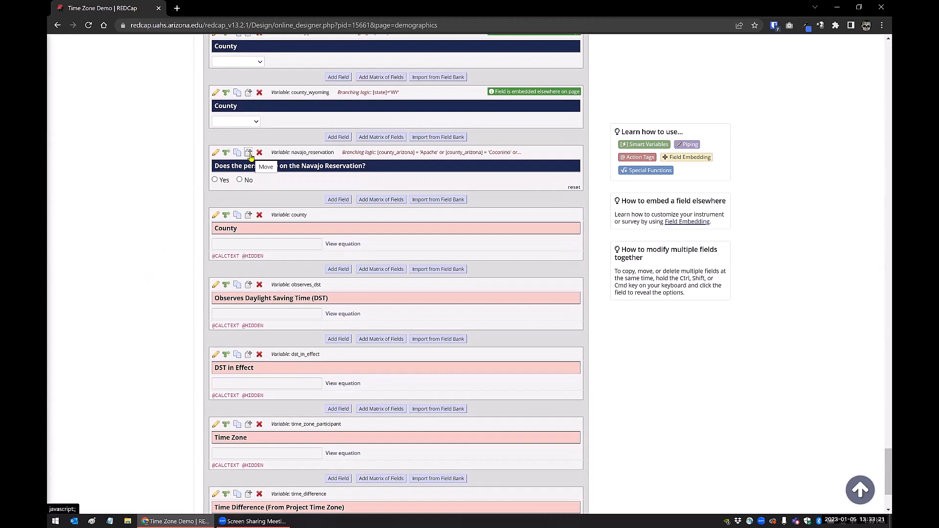
scroll(135, 194, down, 1)
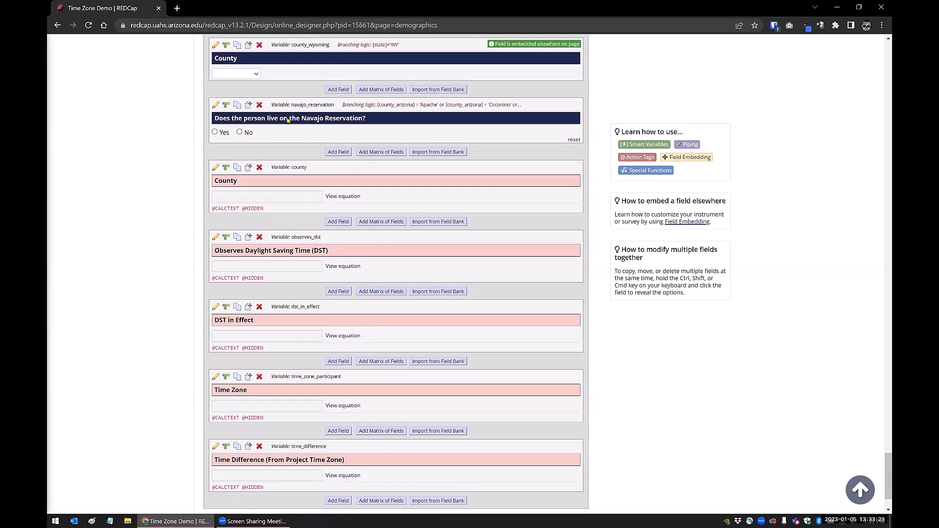
scroll(205, 182, down, 1)
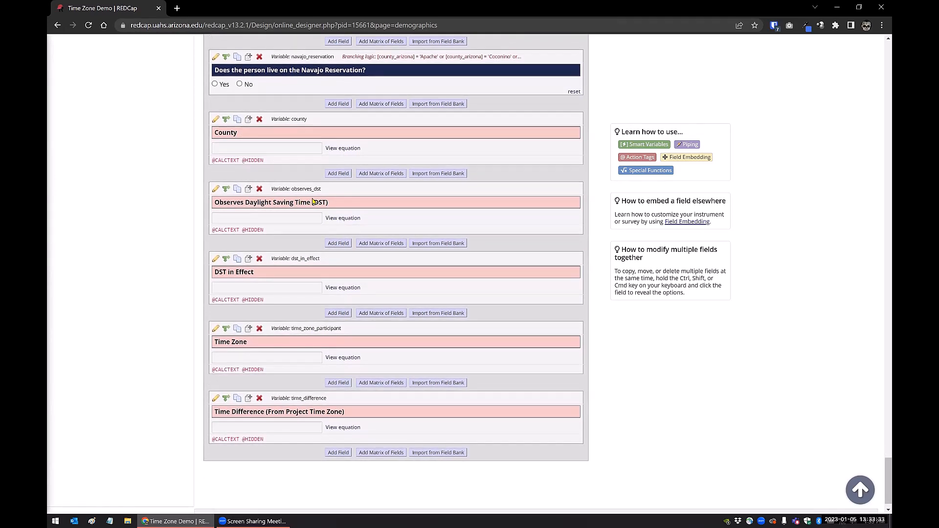
- Examine how the calculated county field's logic picks each state's county variable, and close the field without changes
click(215, 120)
click(263, 412)
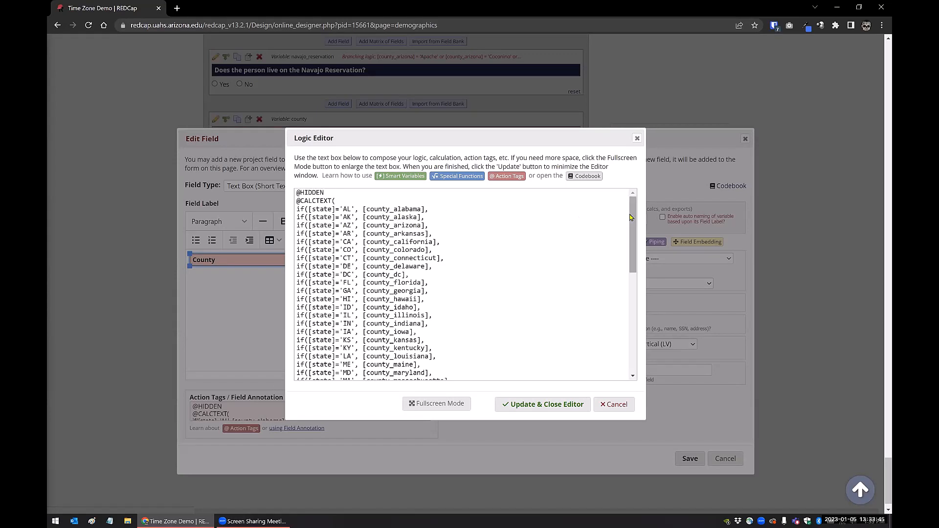
drag(628, 248, 628, 337)
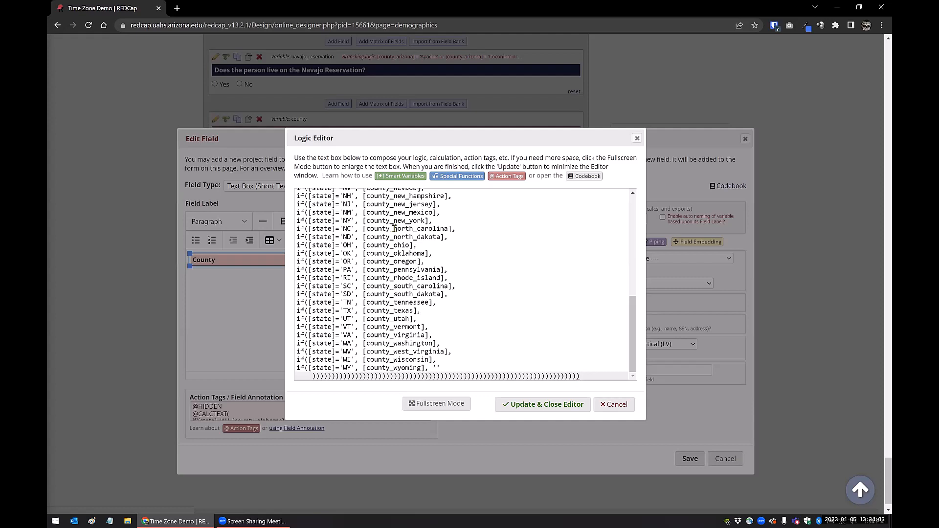
triple_click(384, 277)
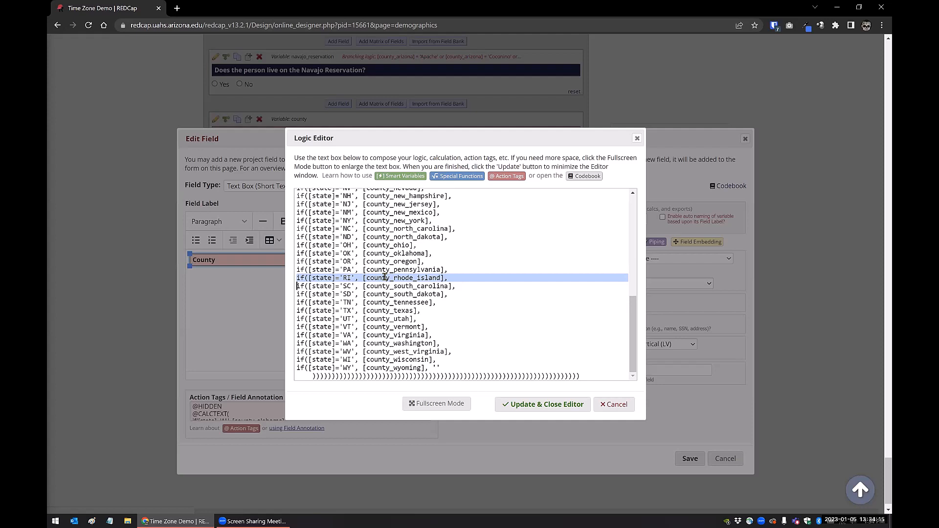
click(616, 405)
click(725, 458)
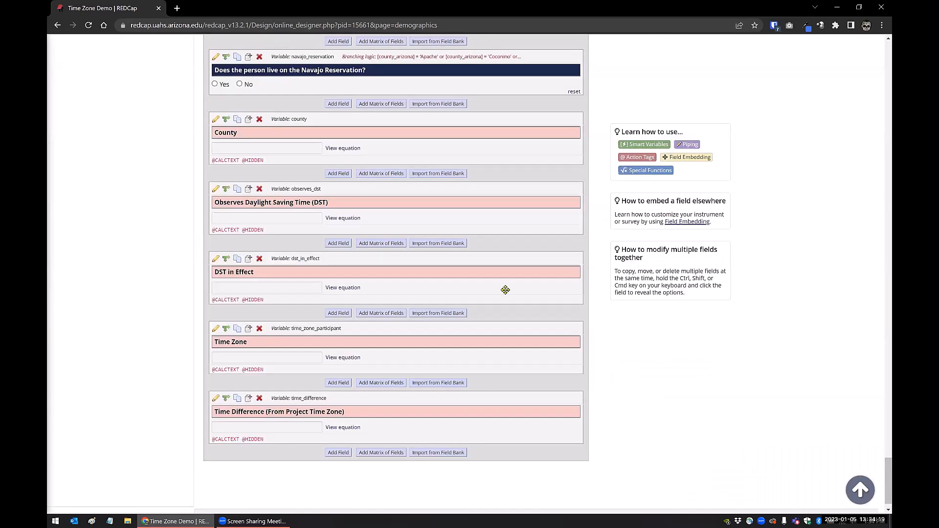
- Open the observes_dst field's logic and examine the Arizona county conditions, including those for the Navajo Reservation
click(216, 188)
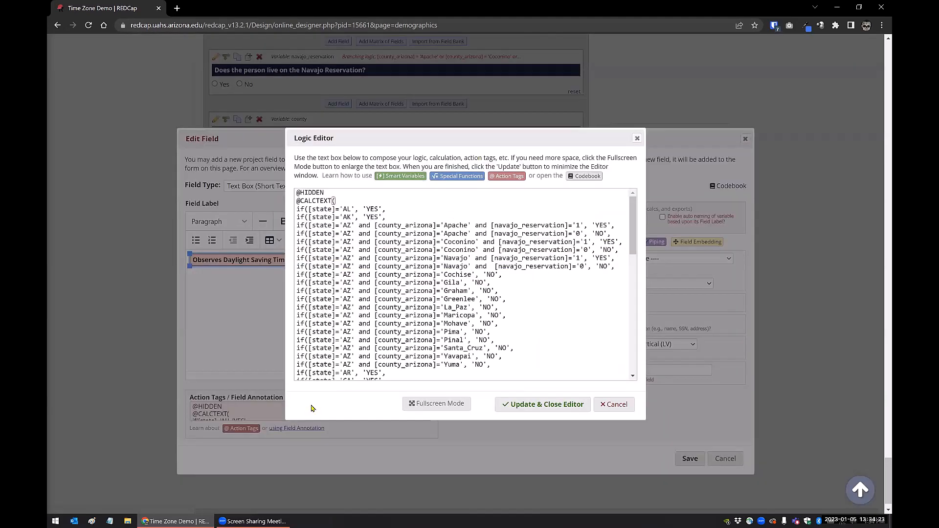
click(312, 407)
mouse_move(631, 242)
mouse_down()
mouse_move(613, 354)
mouse_move(611, 300)
mouse_move(589, 282)
mouse_move(631, 230)
mouse_up()
click(349, 262)
drag(494, 364, 296, 227)
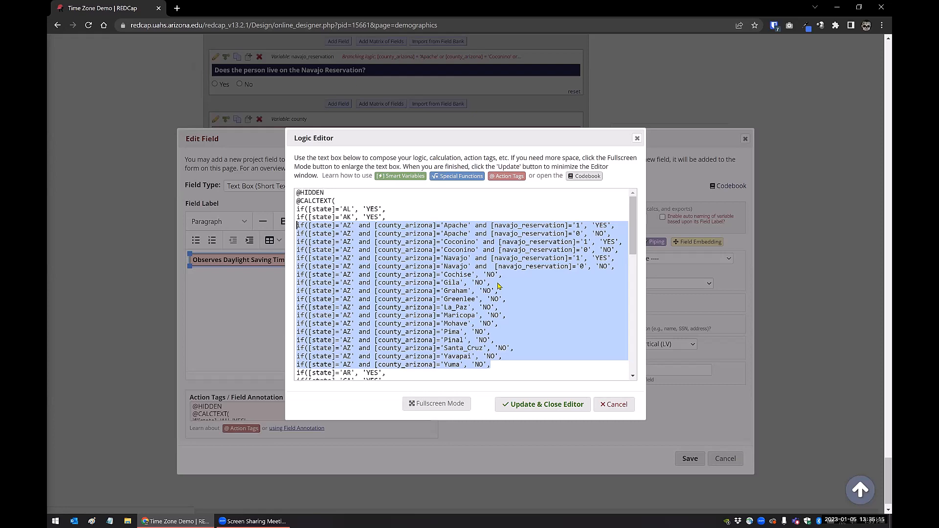
click(493, 364)
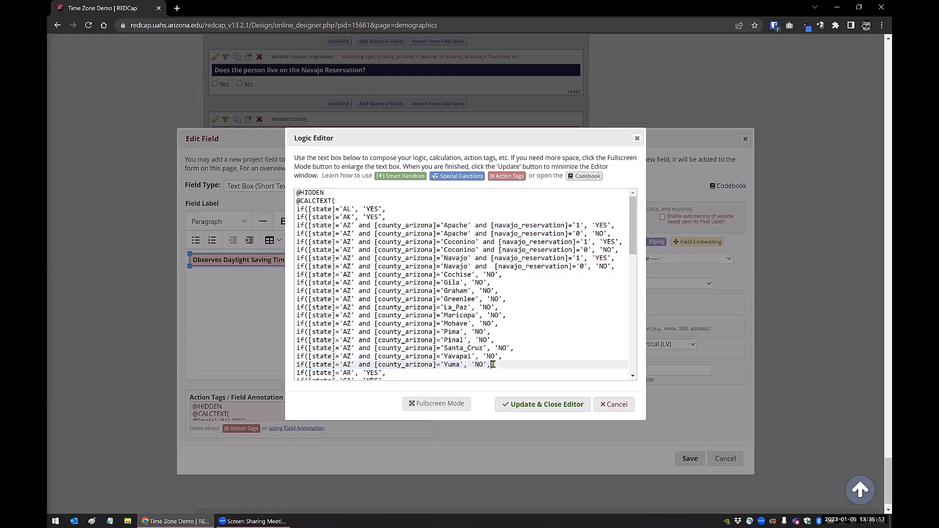
drag(493, 364, 300, 224)
click(477, 294)
drag(619, 267, 297, 226)
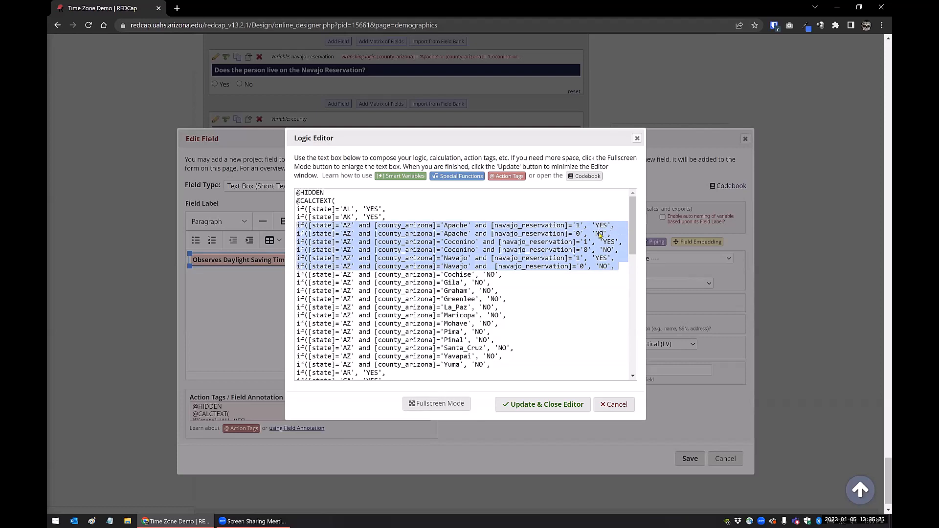
click(533, 309)
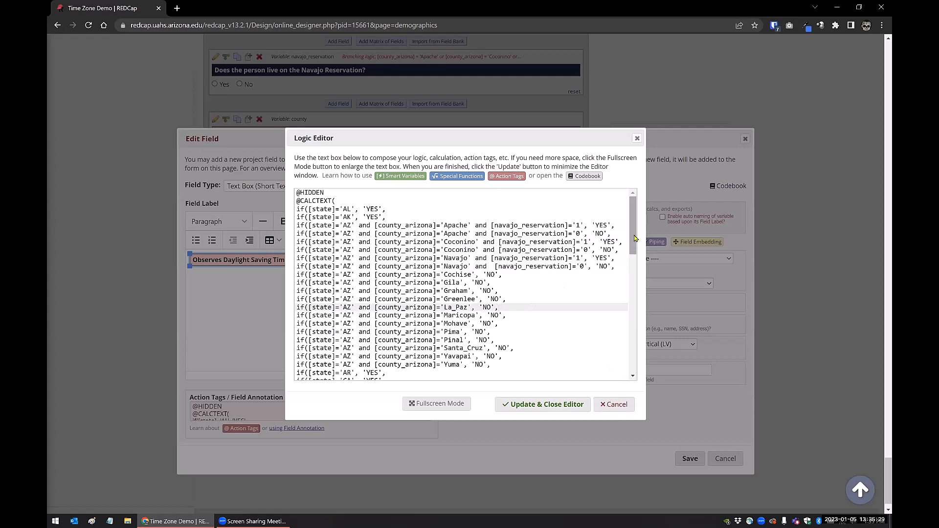
- Check the remaining state conditions at the end of the observes_dst logic, and close the field without changes
drag(635, 238, 634, 359)
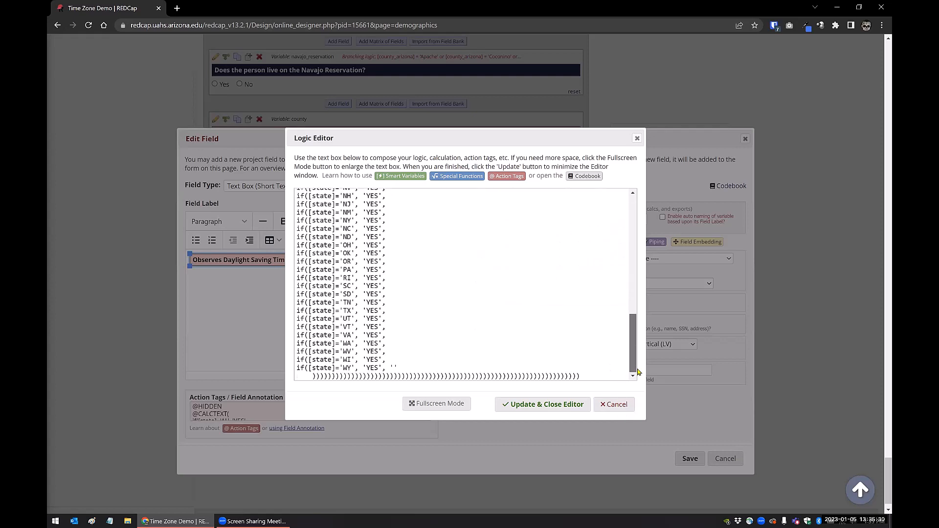
click(611, 406)
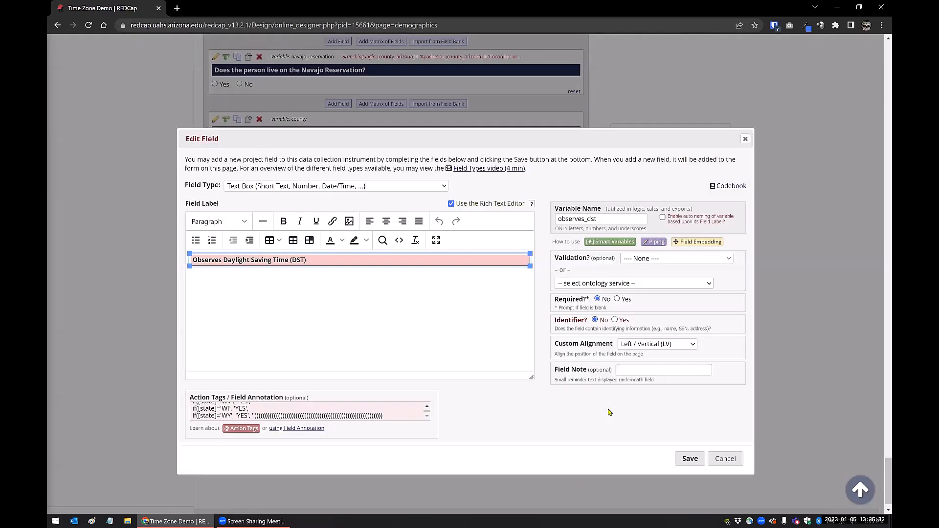
click(725, 458)
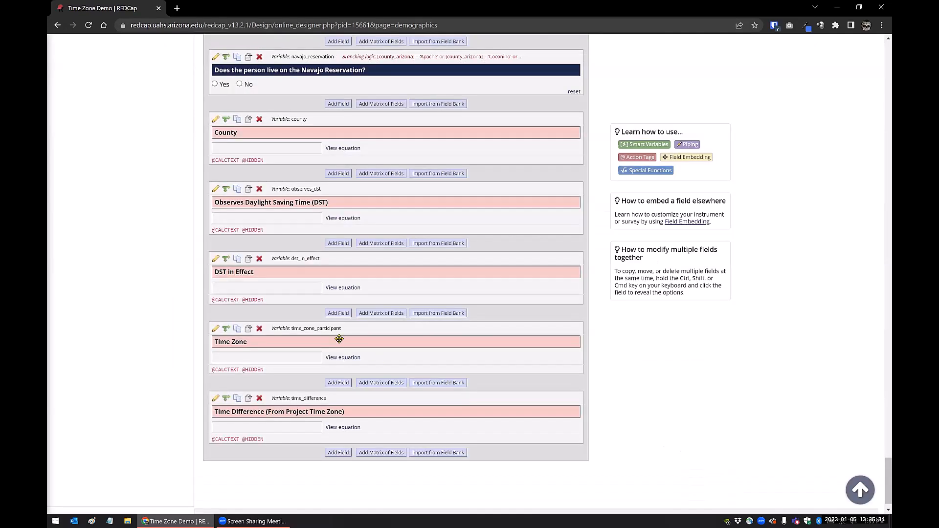
- Examine the test setting and yearly date ranges in the dst_in_effect field's logic, and close the field without changes
click(215, 260)
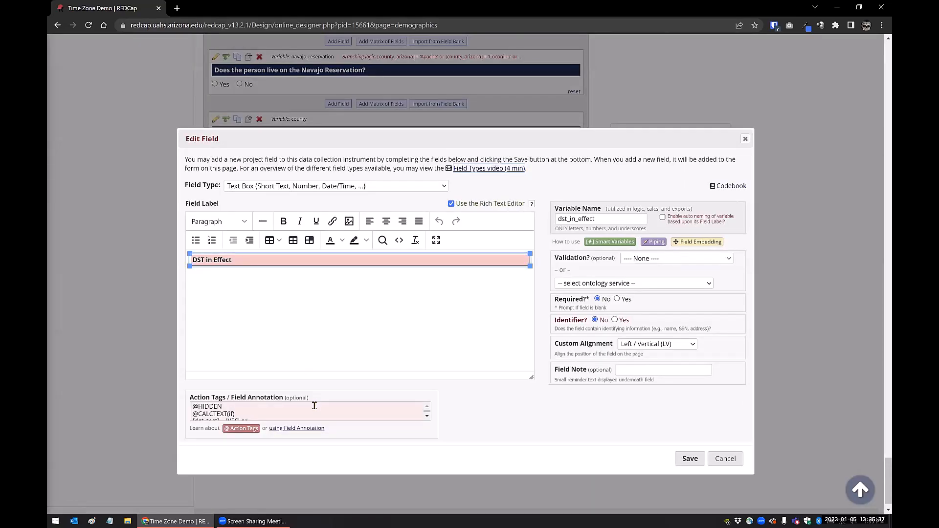
click(315, 414)
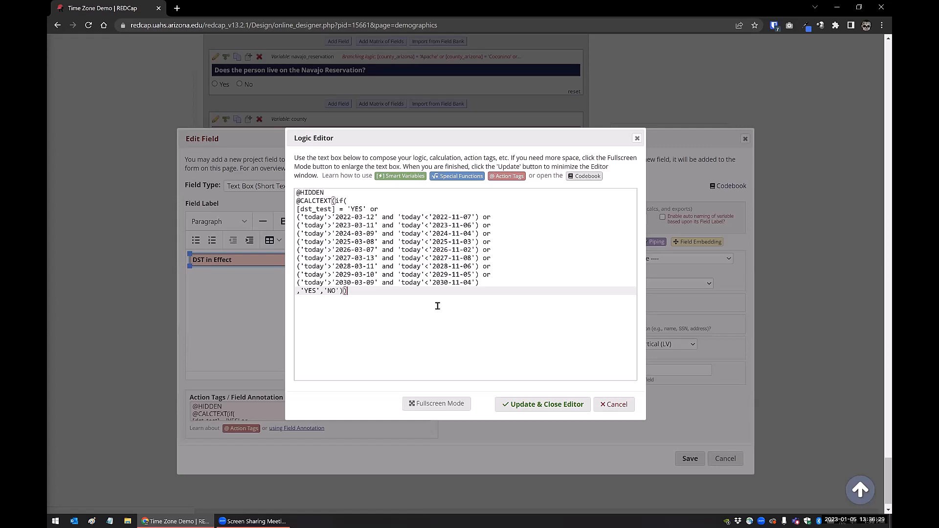
click(609, 409)
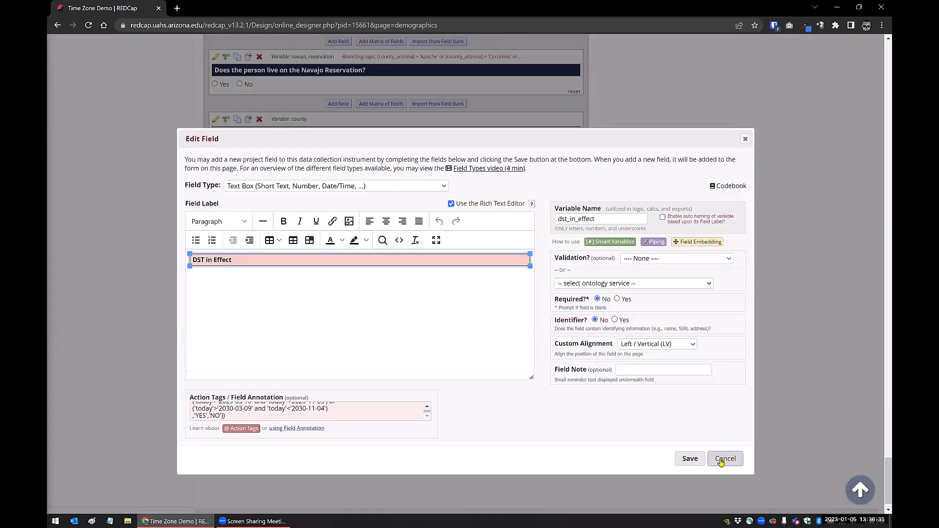
click(719, 460)
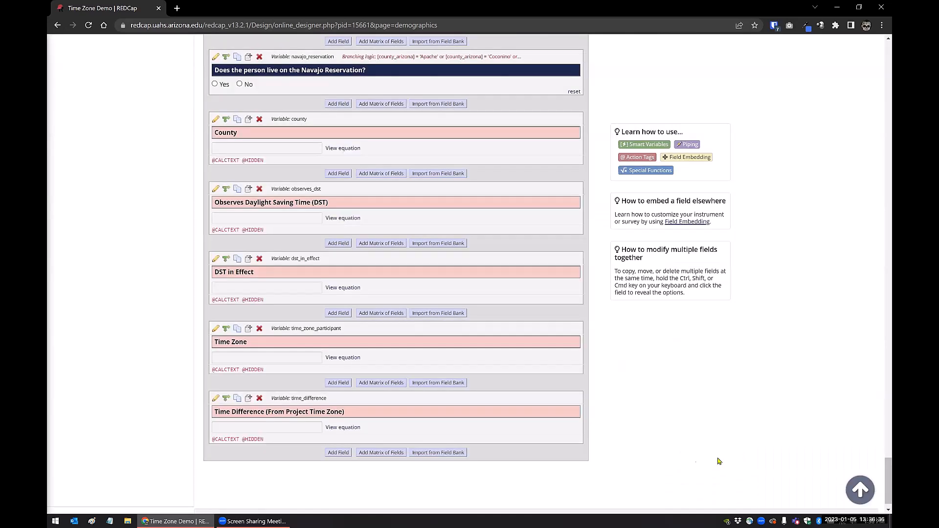
- Open the time_zone_participant field's logic in a full-size editor and examine where its CENTRAL and EASTERN state and county conditions end
click(216, 328)
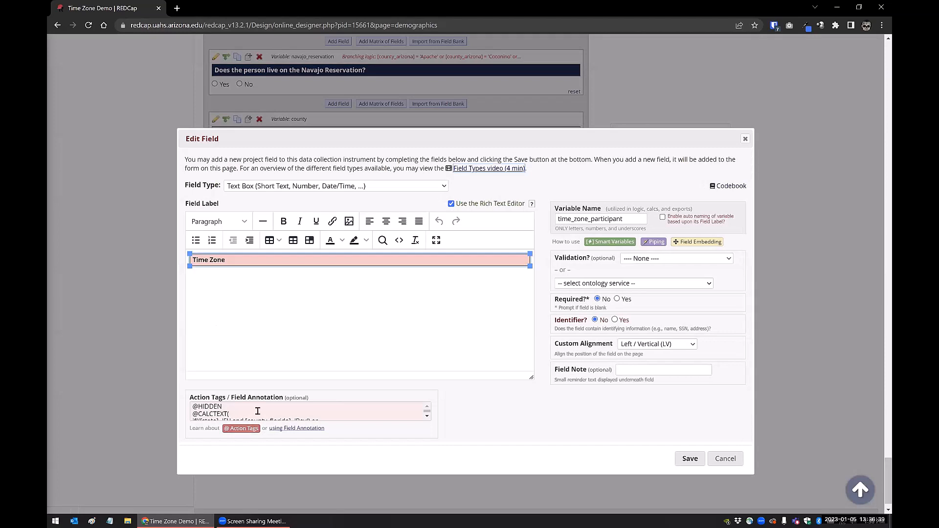
click(258, 414)
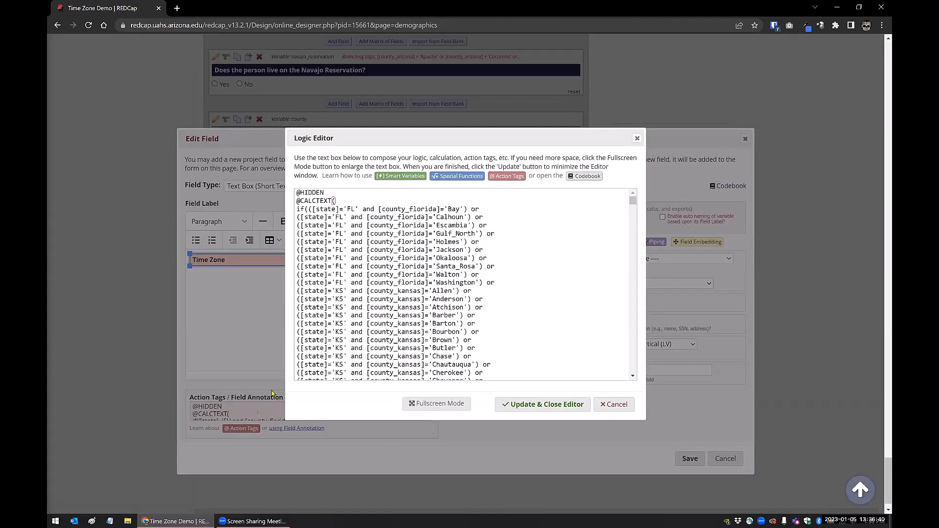
click(419, 404)
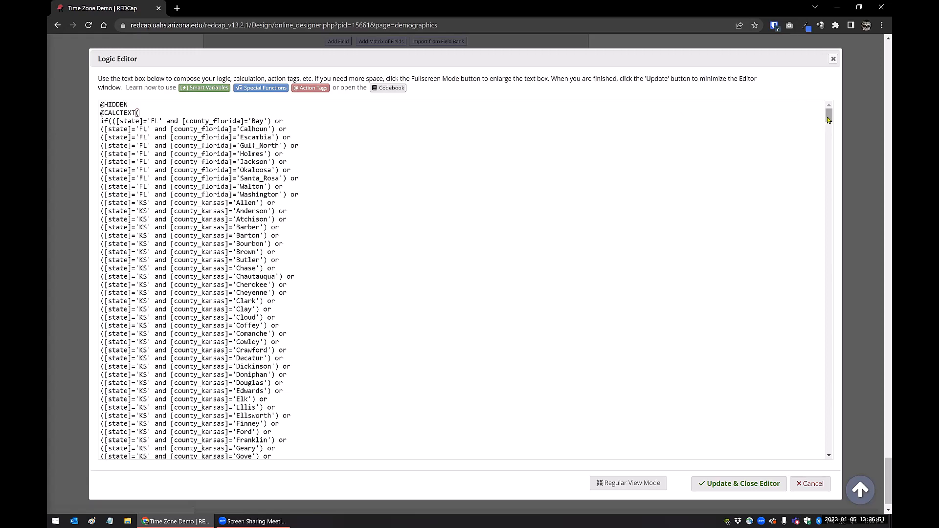
drag(828, 118, 827, 117)
drag(827, 118, 777, 316)
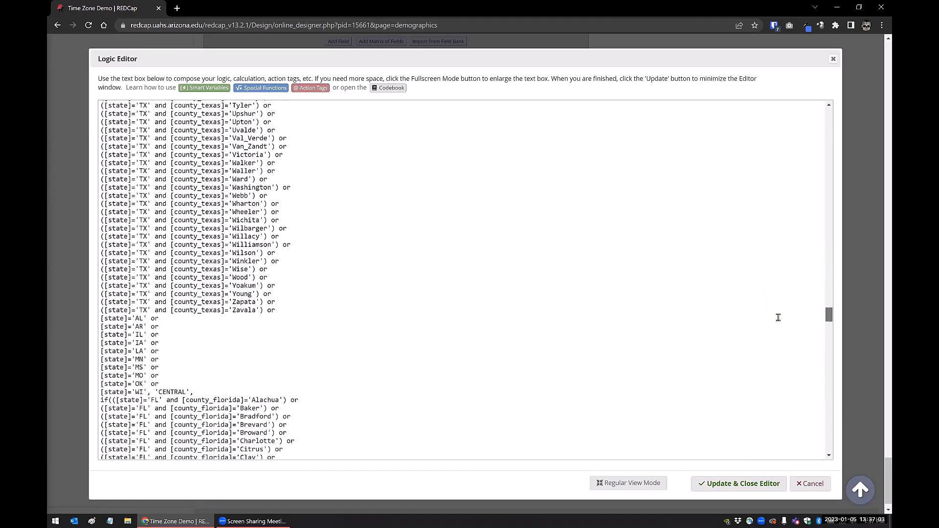
click(193, 289)
text(,)
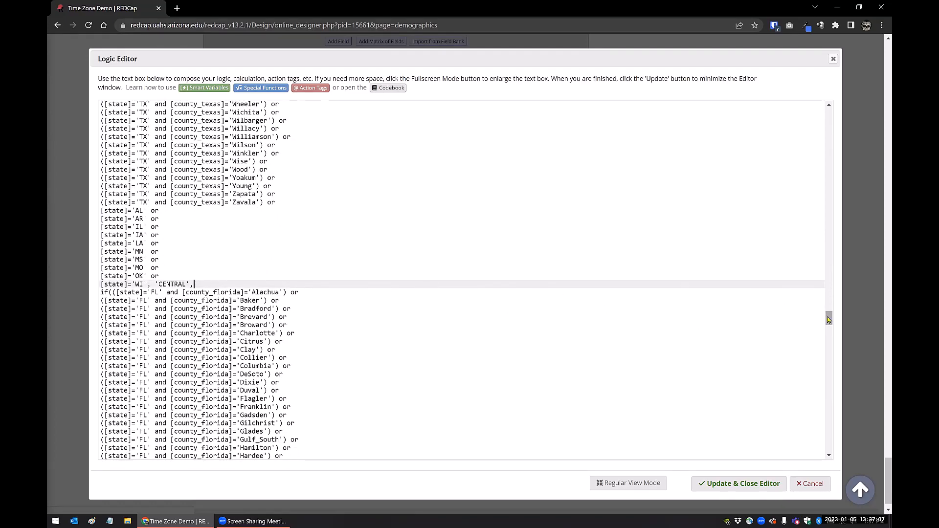
drag(826, 316, 812, 396)
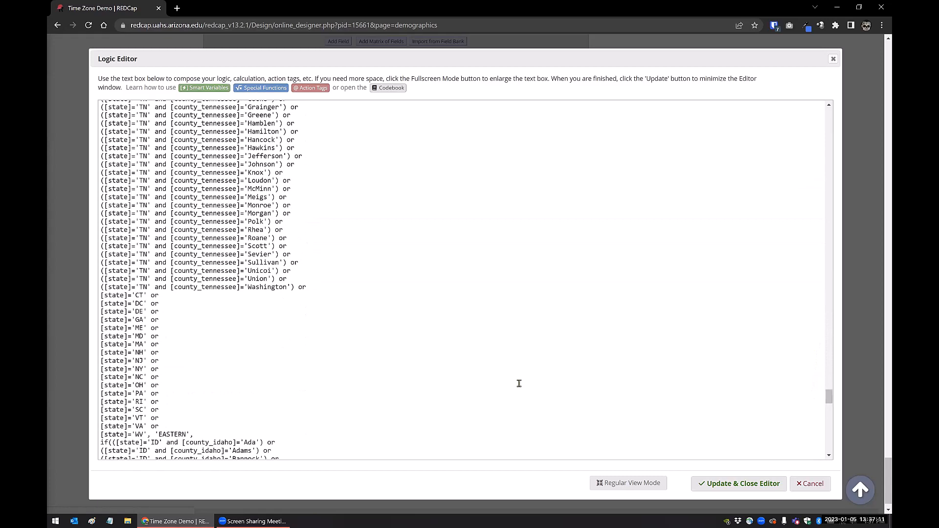
- Examine the Elko County, Nevada conditions that check the city for Jackson and Wendover in different letter cases
scroll(398, 340, down, 3)
scroll(319, 294, down, 5)
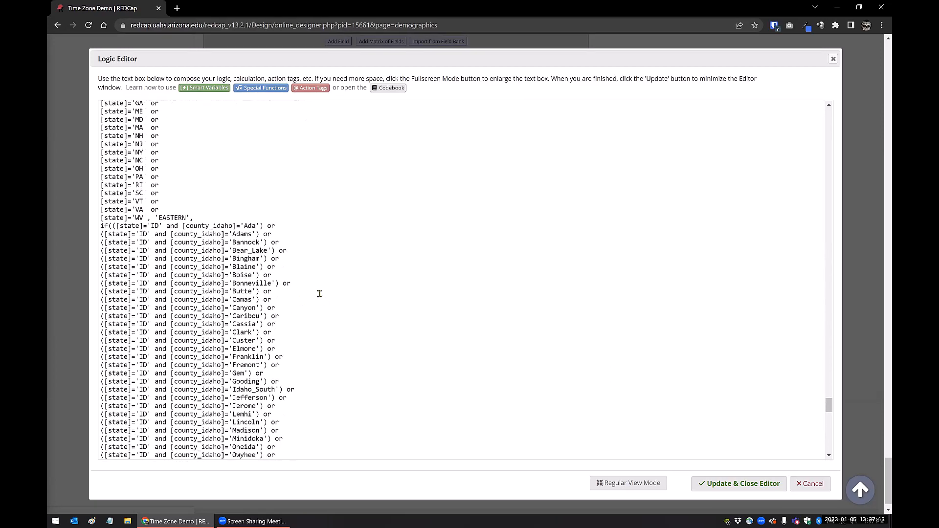
scroll(227, 270, down, 7)
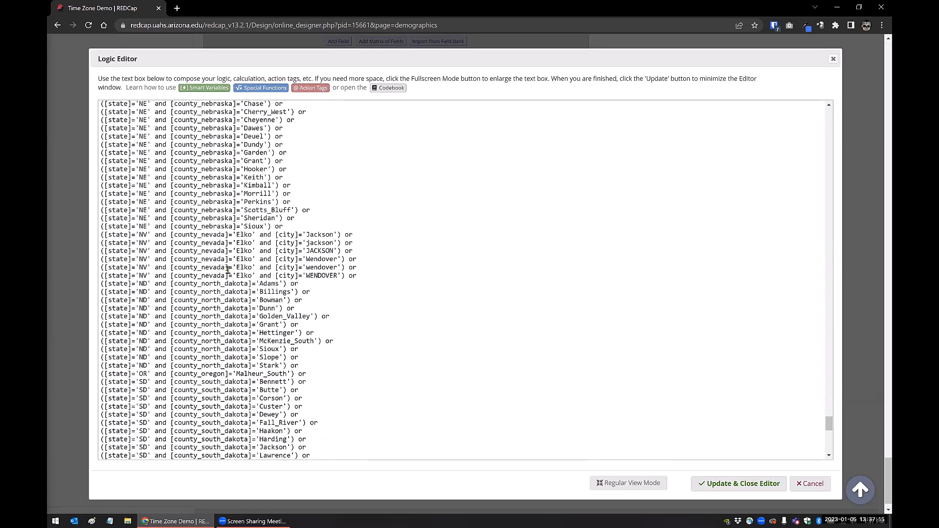
click(369, 272)
drag(357, 274, 93, 239)
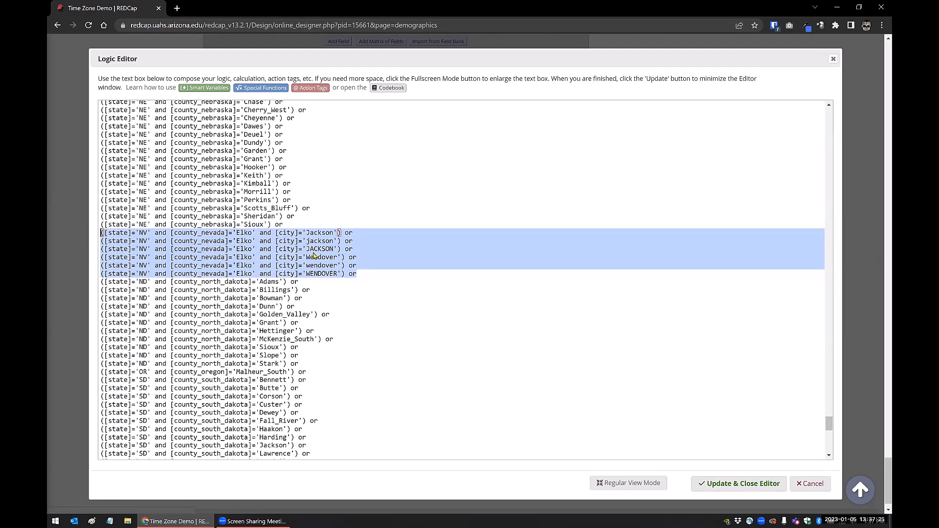
click(321, 264)
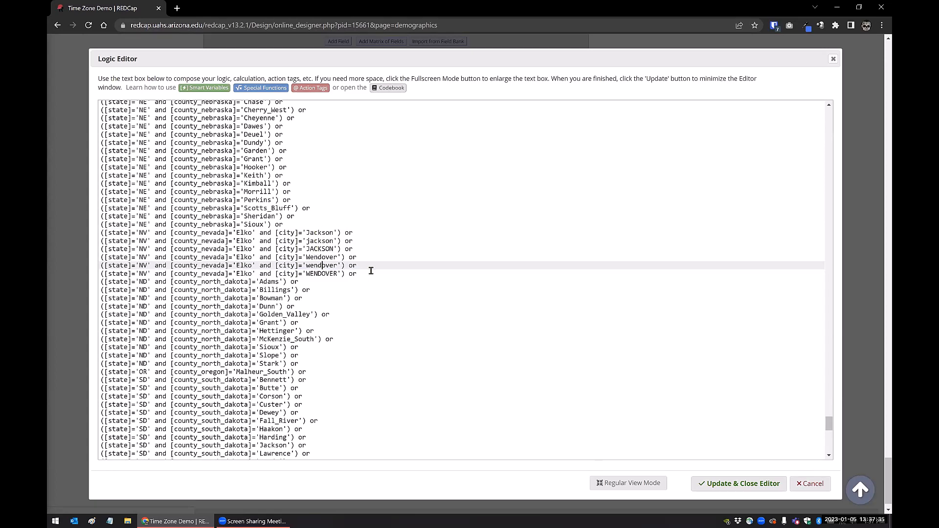
drag(362, 271, 100, 233)
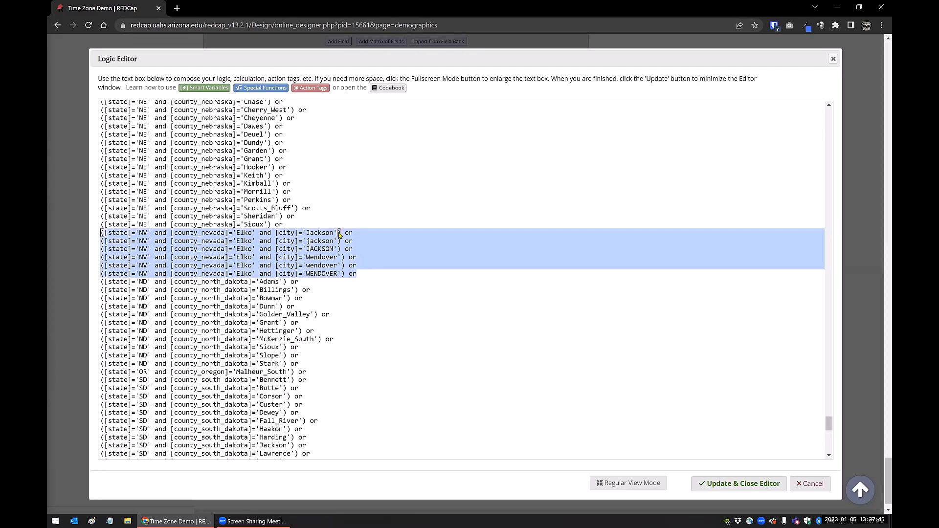
click(360, 314)
- Examine the remaining MOUNTAIN conditions and the Idaho and Oregon county conditions that follow them
scroll(360, 315, down, 1)
scroll(360, 315, down, 3)
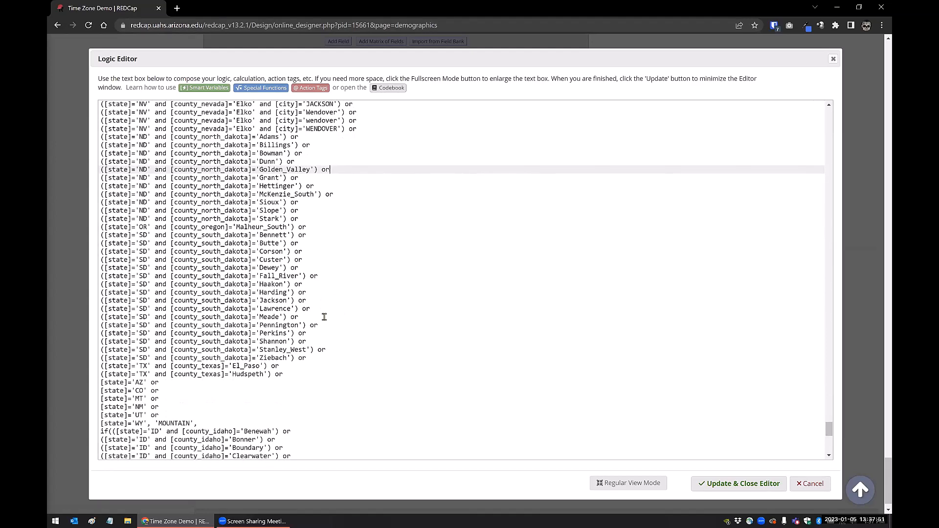
scroll(324, 319, down, 3)
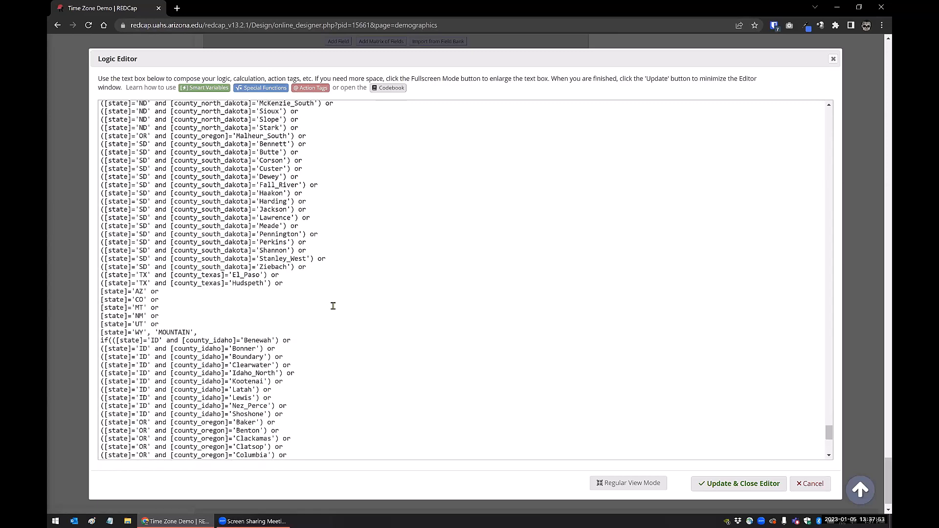
scroll(332, 304, down, 3)
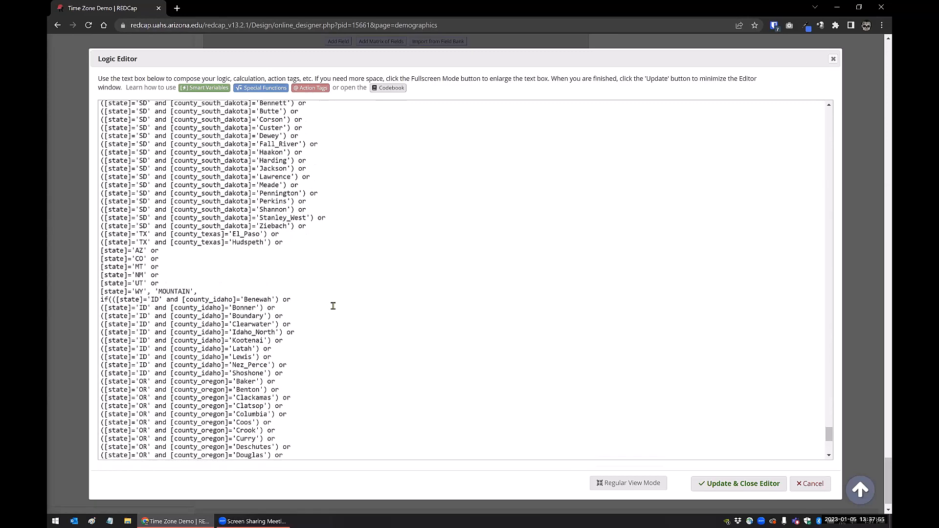
click(212, 241)
scroll(323, 271, down, 7)
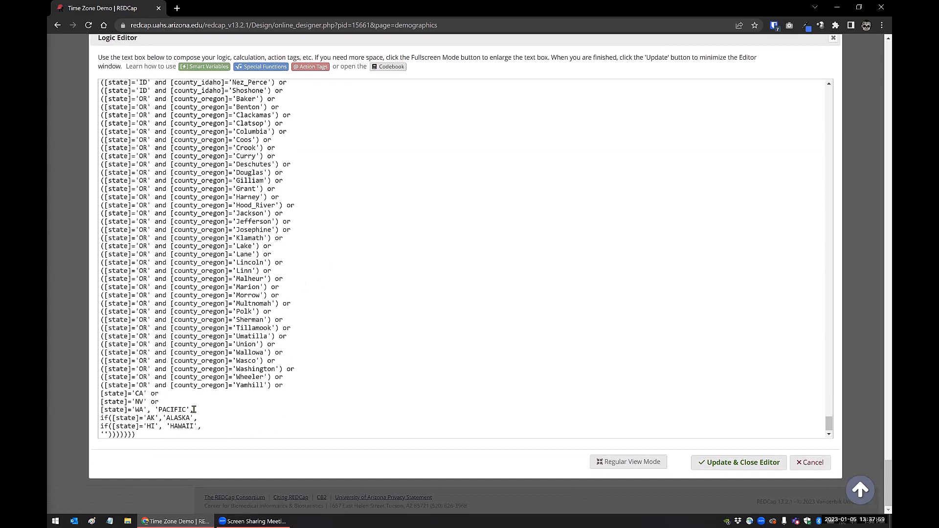
- Check the PACIFIC, ALASKA and HAWAII conditions, including the California and Nevada lines, and close the field without changes
click(194, 409)
click(202, 418)
click(211, 427)
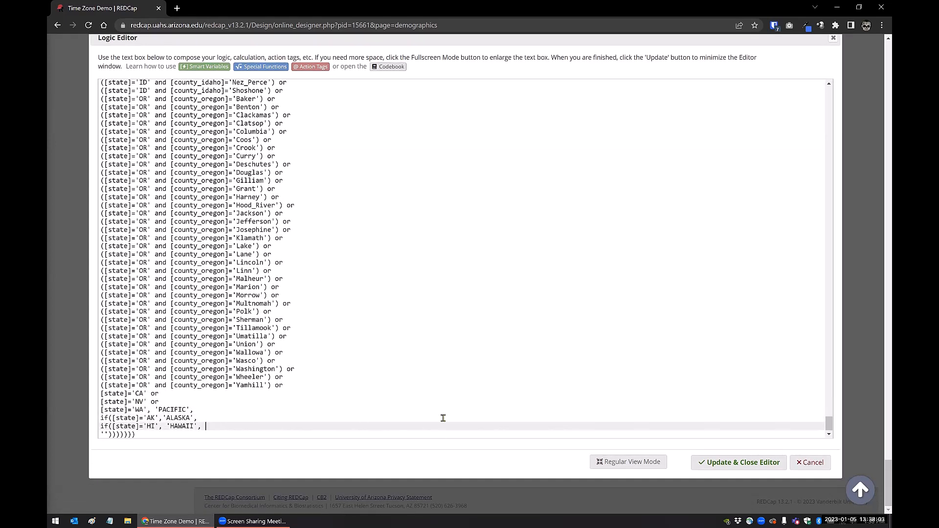
click(334, 317)
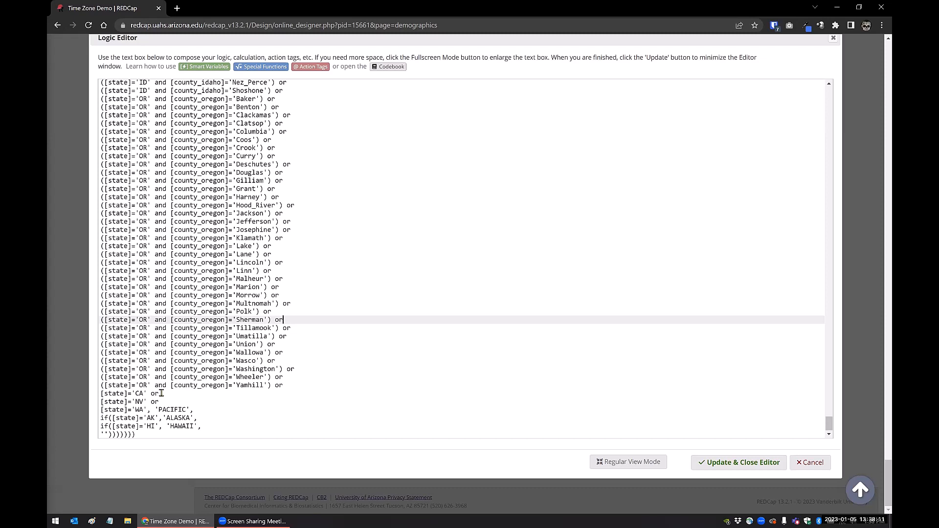
drag(162, 394, 99, 395)
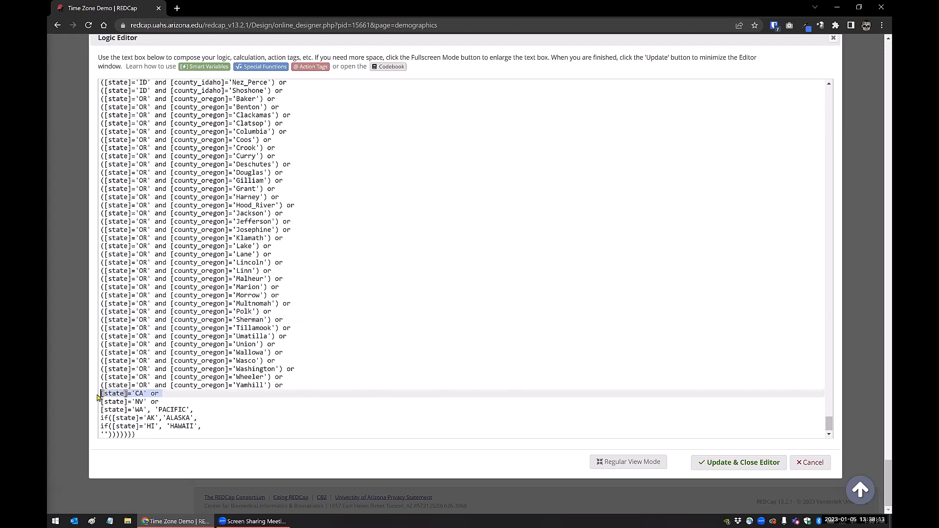
click(304, 384)
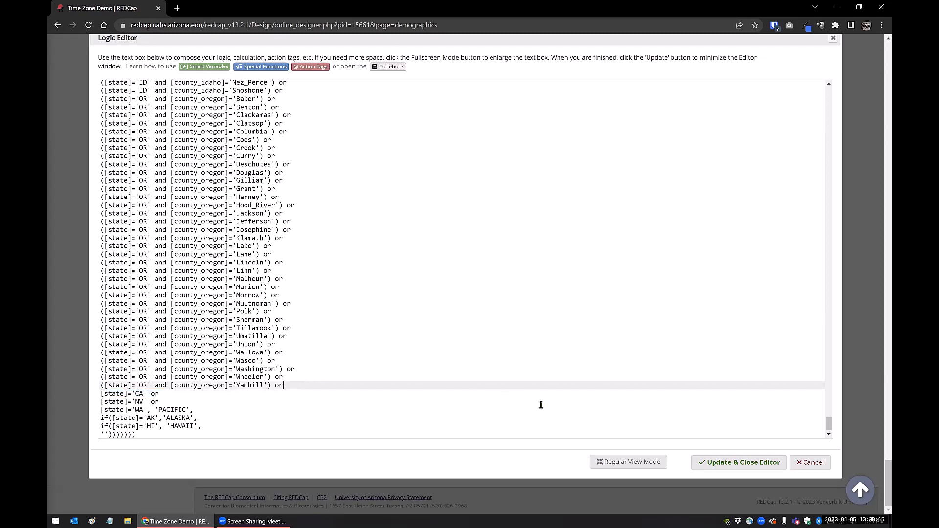
drag(165, 401, 103, 405)
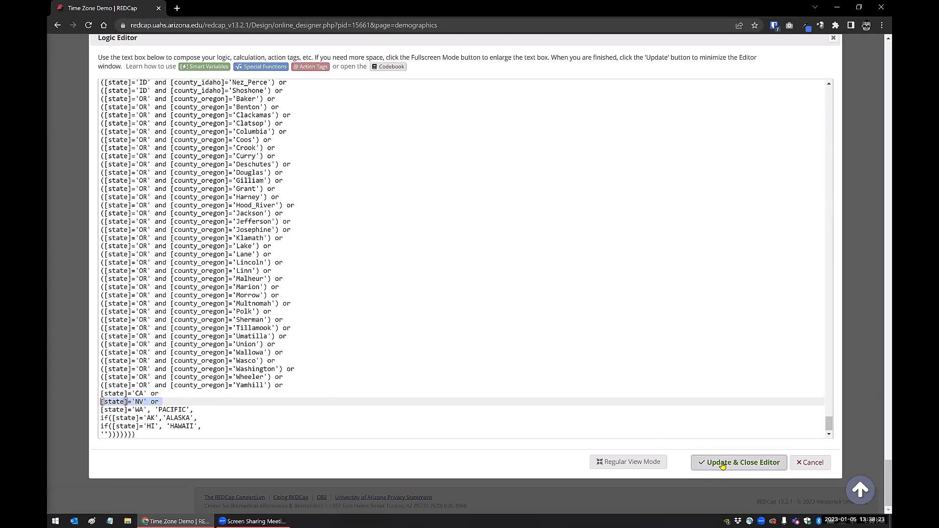
click(811, 465)
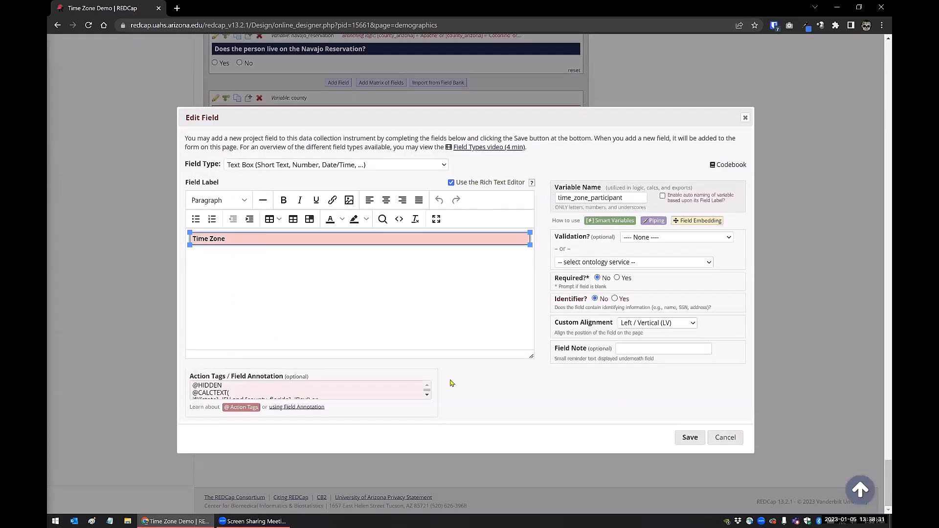
click(727, 436)
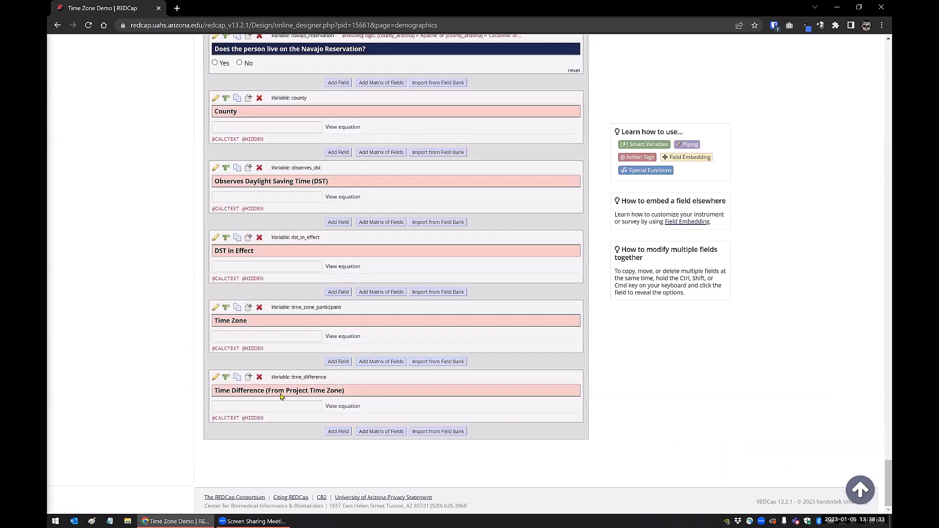
- Open the time_difference field's logic and examine its hour offsets by DST status and participant time zone
click(215, 377)
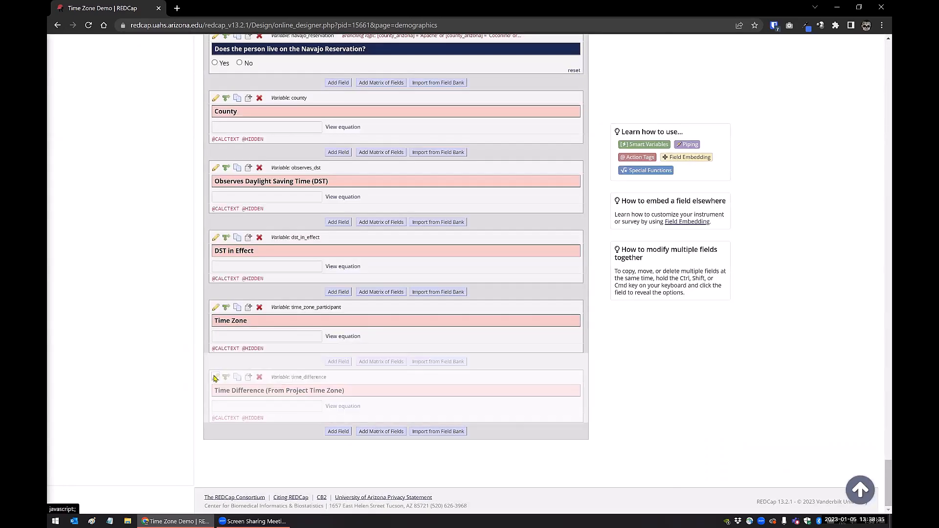
click(291, 413)
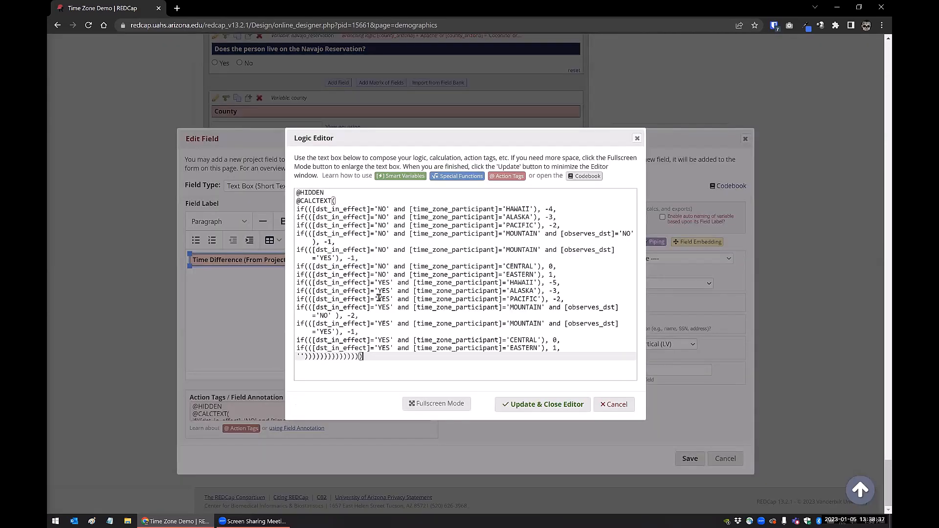
scroll(379, 298, up, 2)
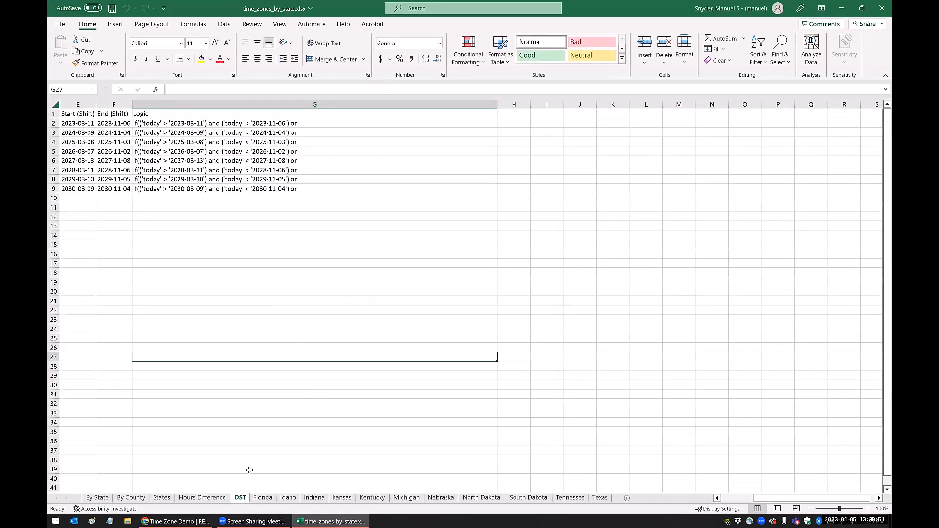
- Show the Hours Difference sheet's time zone matrix in Excel's time_zones_by_state.xlsx and place the workbook beside the time_difference logic
click(202, 497)
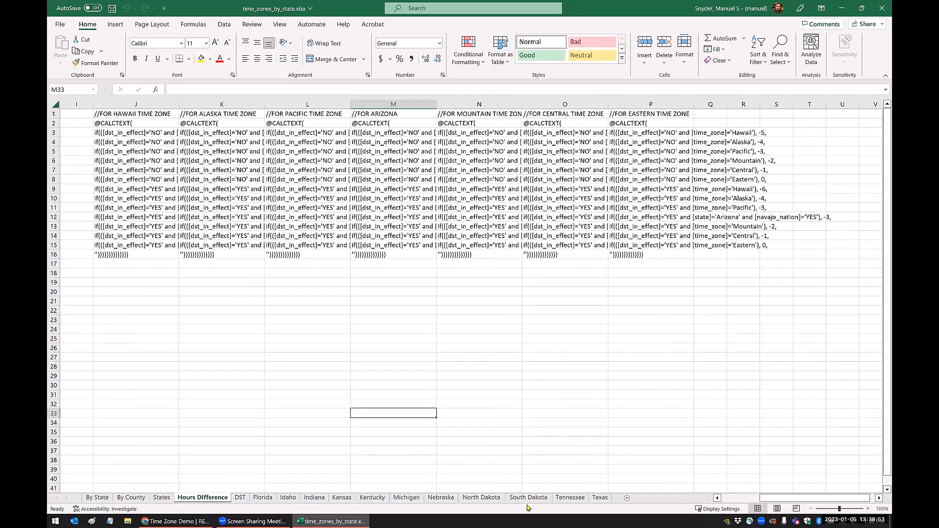
drag(776, 499, 704, 503)
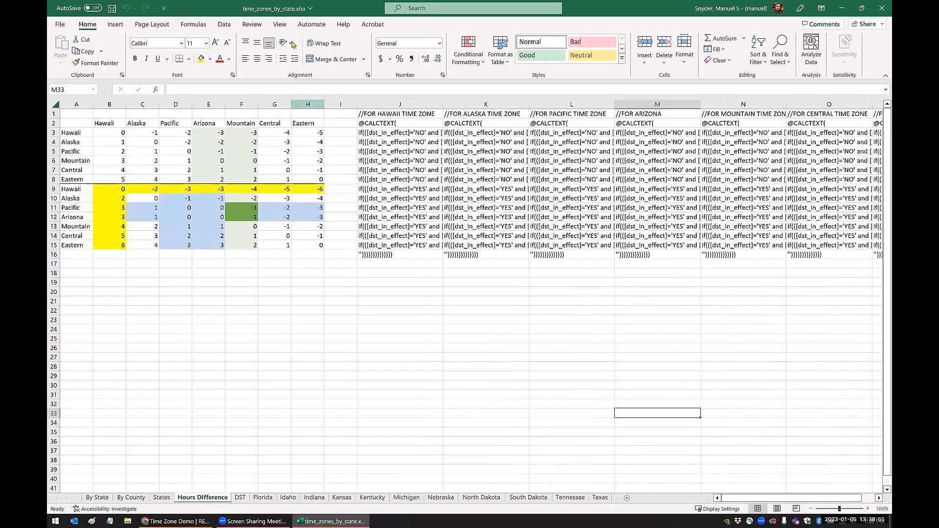
key(super+Right)
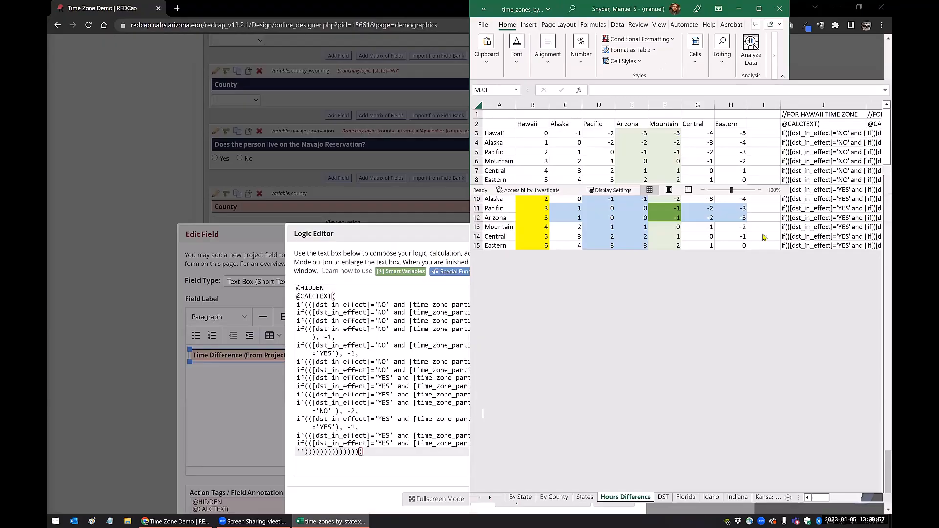
key(Escape)
click(346, 520)
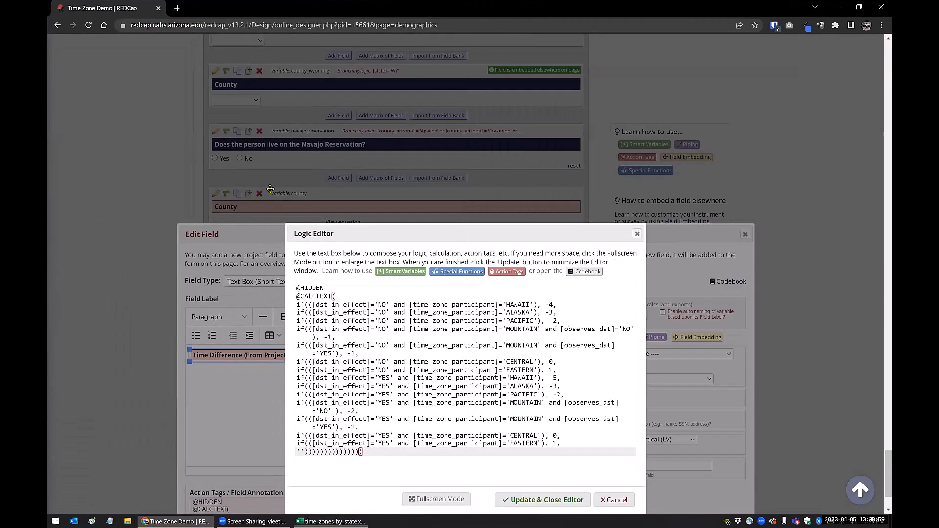
click(345, 520)
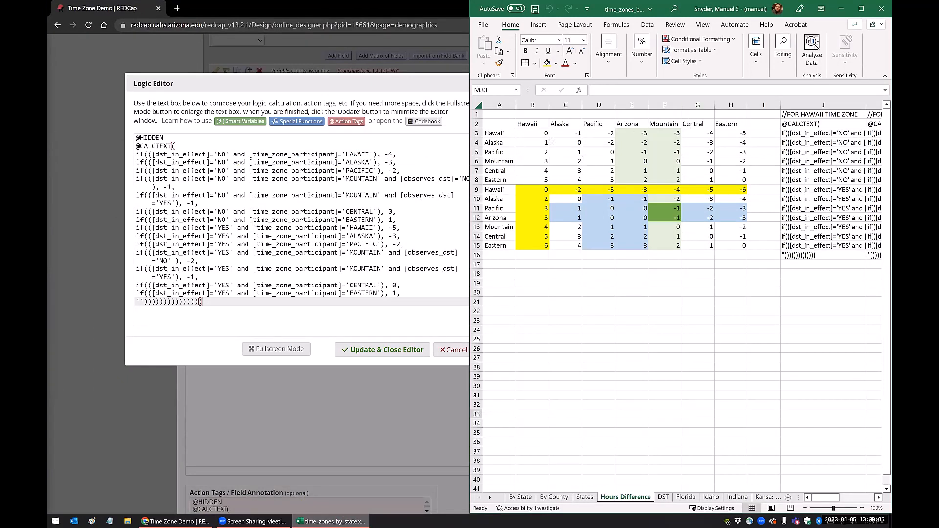
- Compare the Central column's upper block of hour differences, from Hawaii to Eastern, with the non-DST conditions in the logic
click(692, 104)
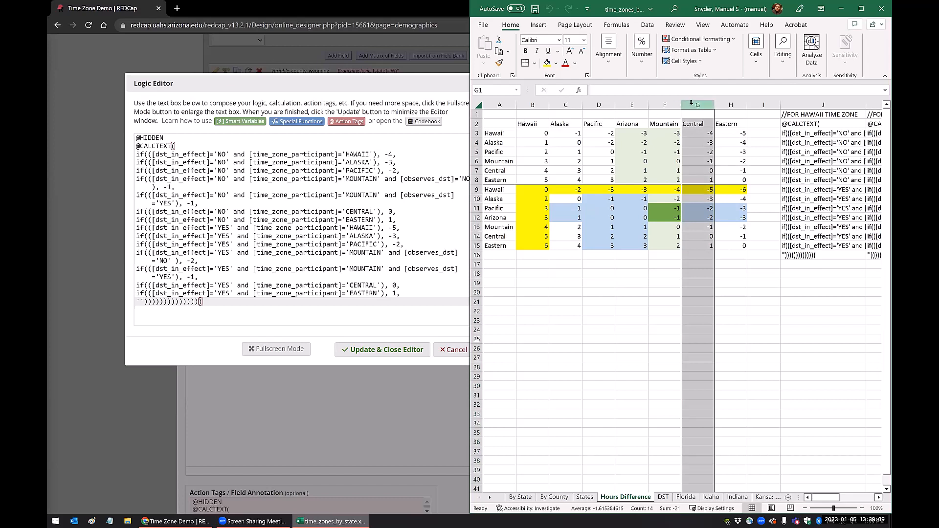
click(698, 136)
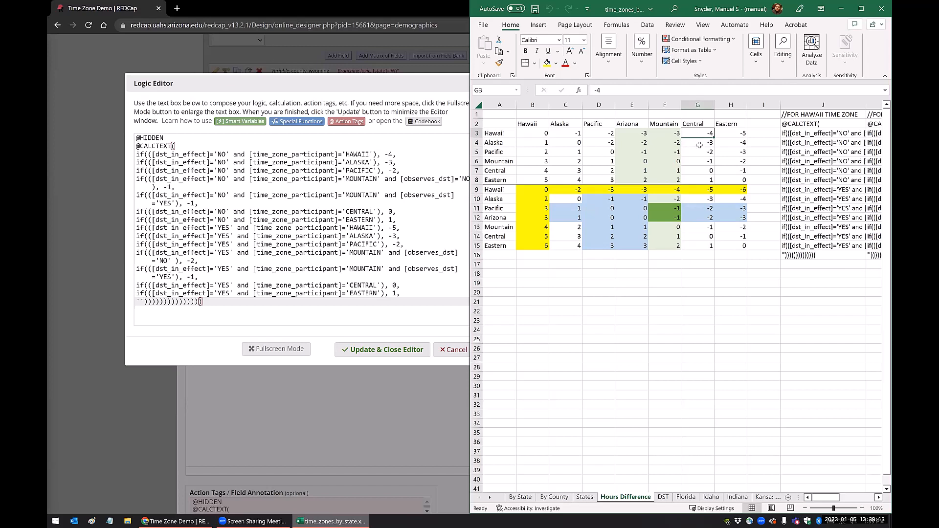
drag(697, 133, 698, 176)
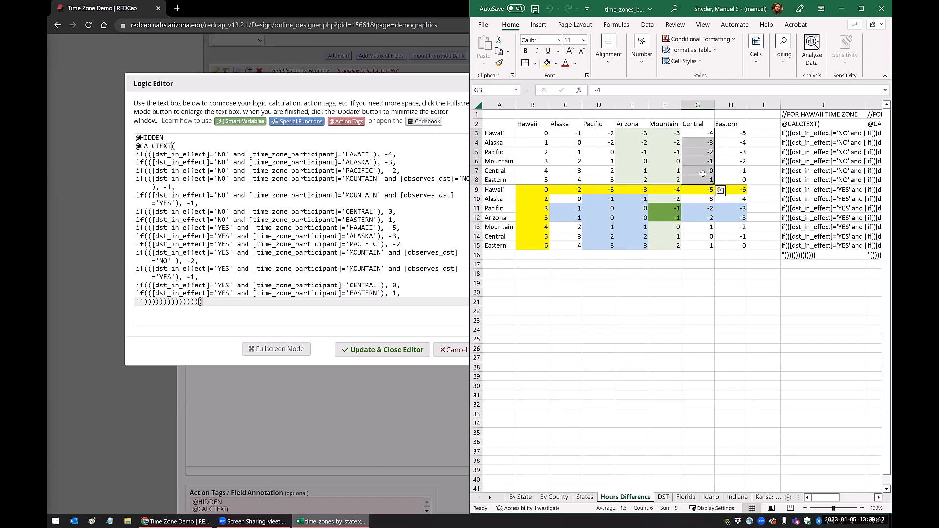
click(703, 169)
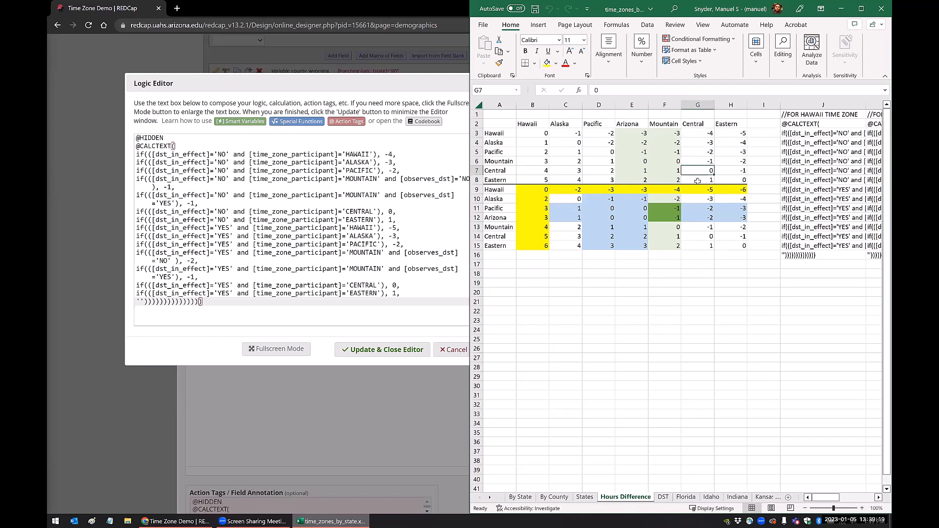
click(698, 181)
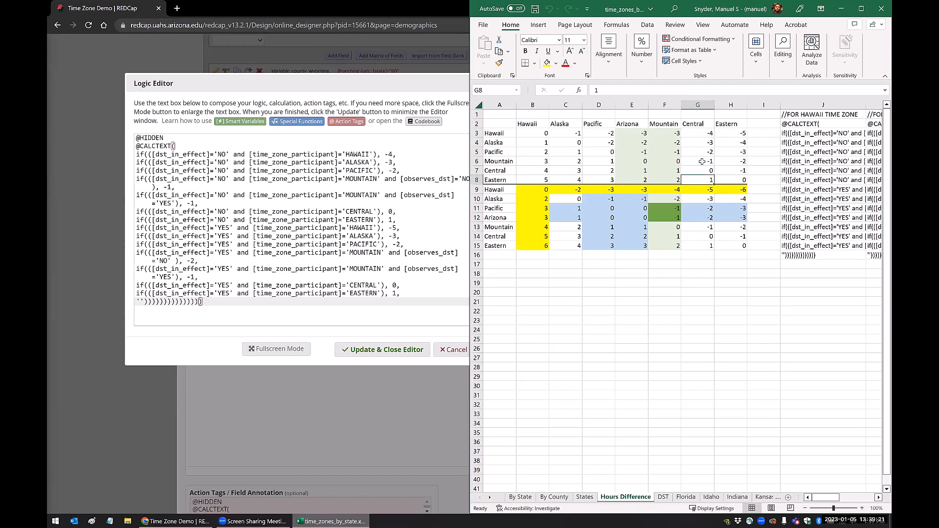
- Examine the Central column's lower, DST block of hour differences, comparing the Hawaii rows and checking the Pacific, Arizona and Central rows
click(701, 161)
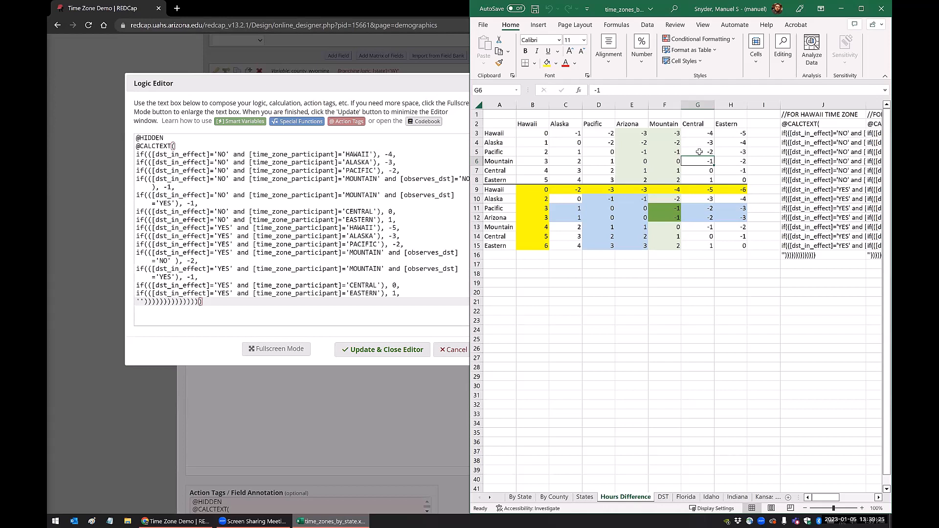
drag(703, 192, 696, 243)
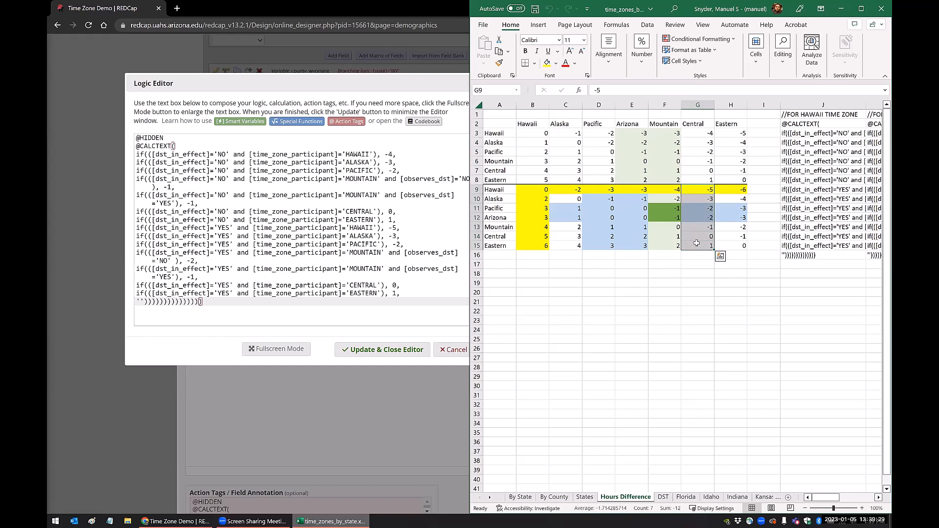
click(694, 190)
click(702, 133)
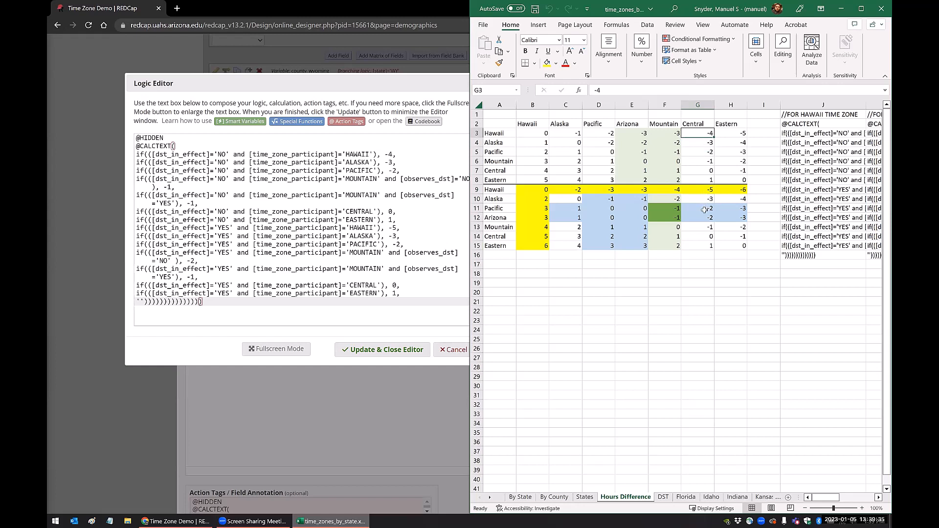
drag(704, 210, 703, 217)
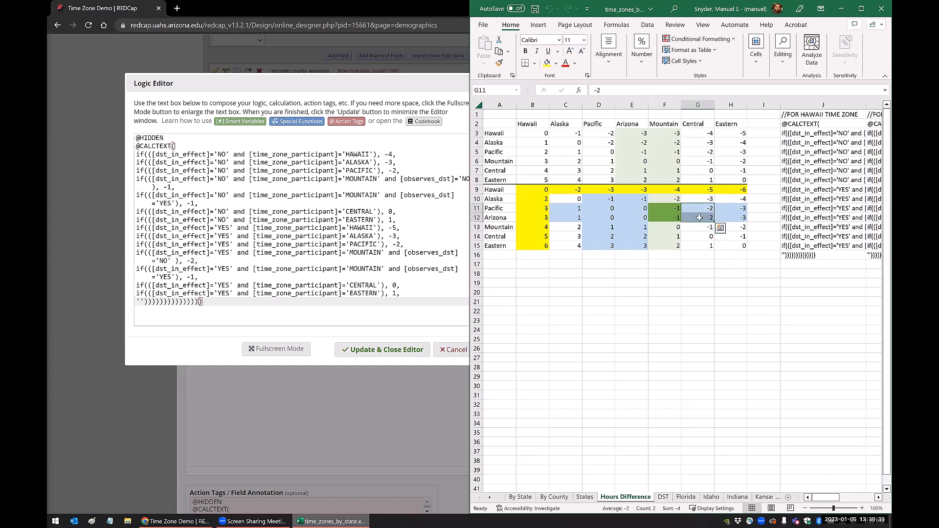
click(699, 237)
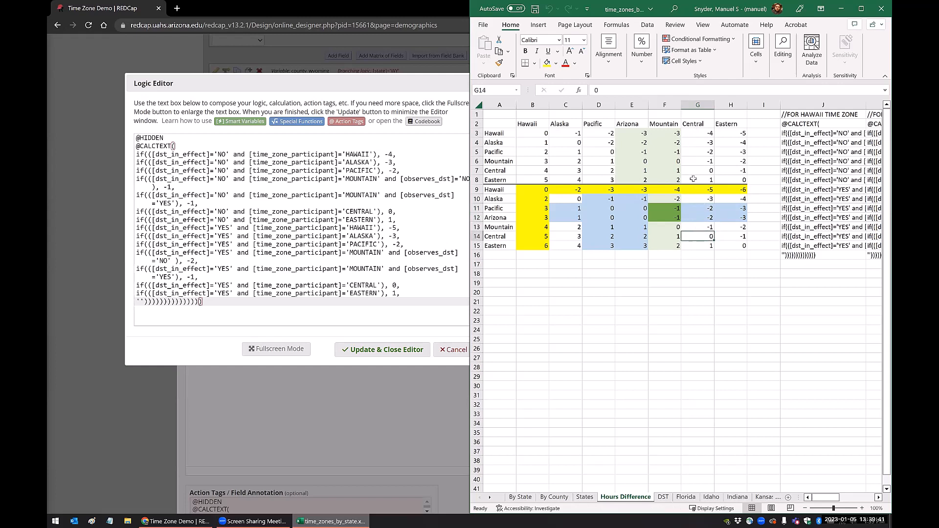
- Compare the Central column's Alaska rows in both blocks and check the lower block's Mountain, Central and Eastern rows
click(695, 199)
click(701, 141)
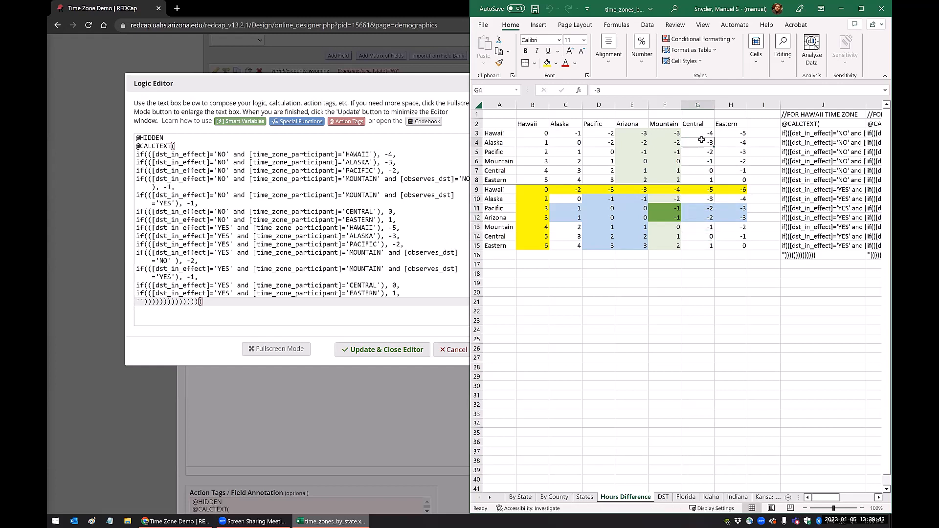
click(703, 199)
click(696, 227)
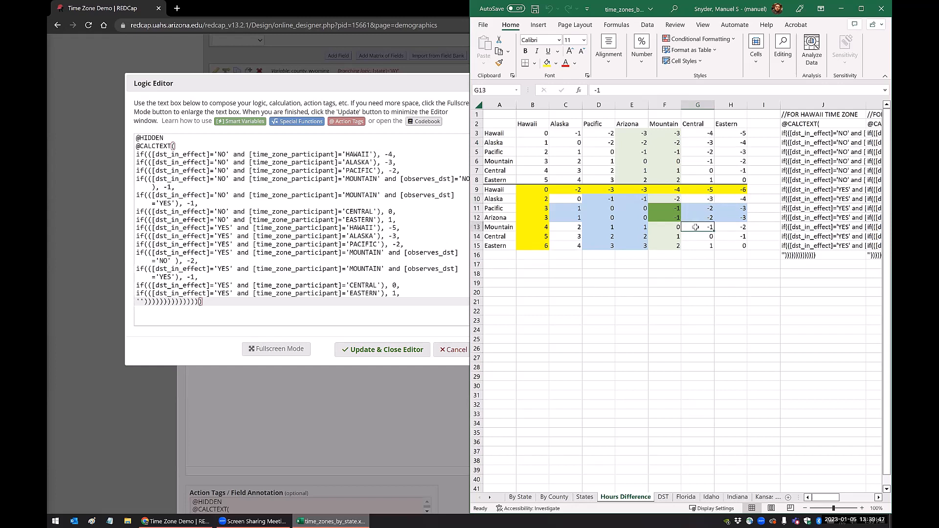
click(697, 238)
click(697, 245)
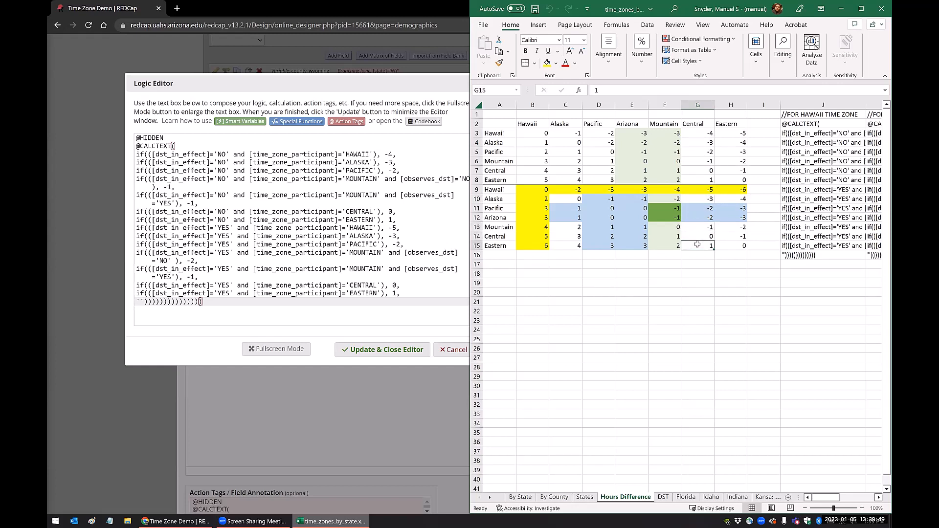
- Enlarge the time_difference Logic Editor, and bring time_zones_by_state.xlsx back in Excel as a maximized window
click(249, 244)
drag(481, 362, 541, 445)
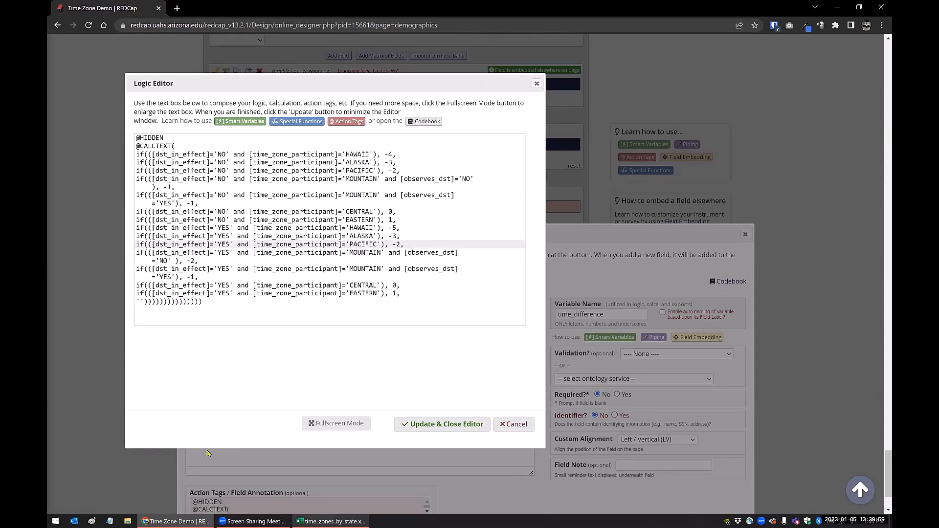
click(325, 521)
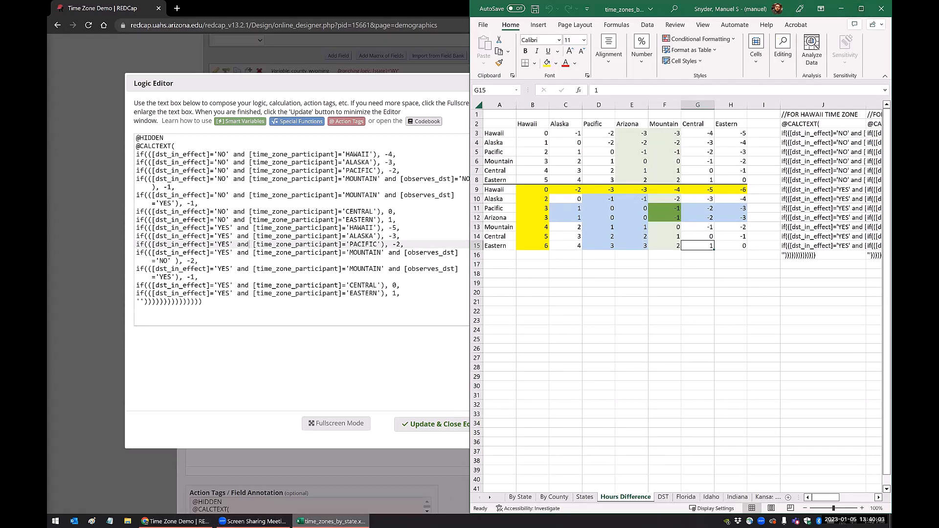
click(861, 8)
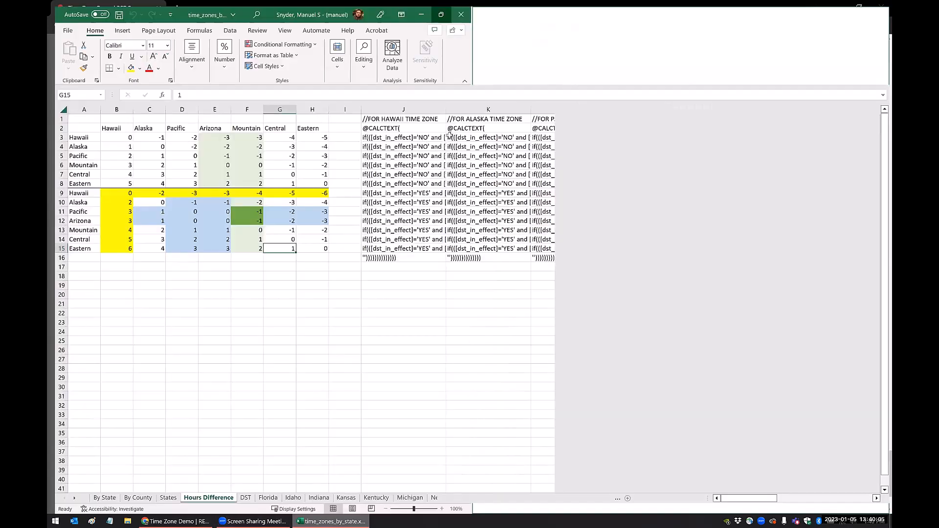
- Point out the prepared logic columns for Hawaii, Alaska, Pacific and Arizona, and fit the Arizona column's width to its full logic
click(401, 106)
click(486, 105)
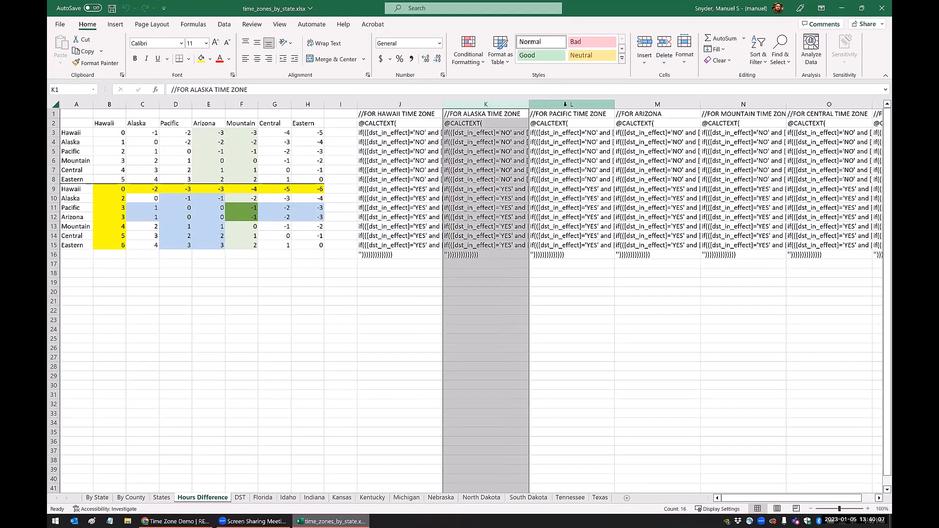
click(572, 105)
click(650, 104)
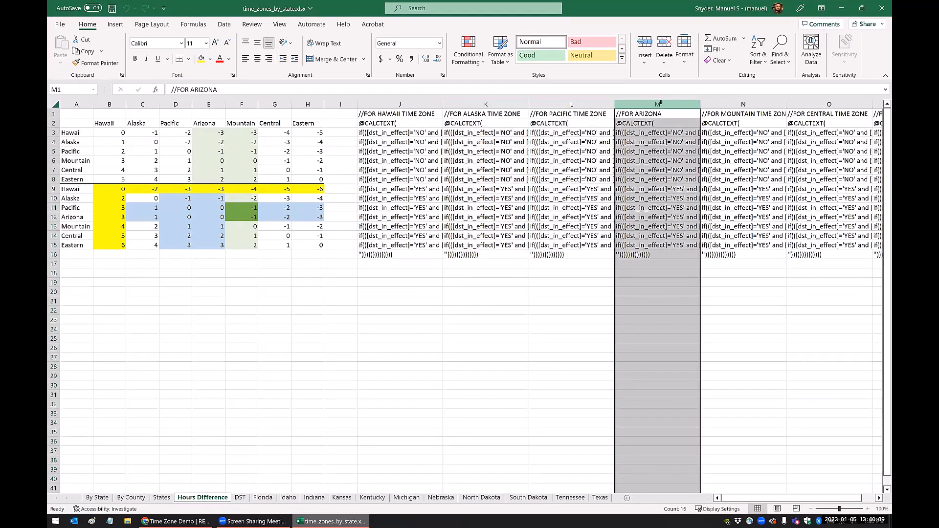
double_click(700, 104)
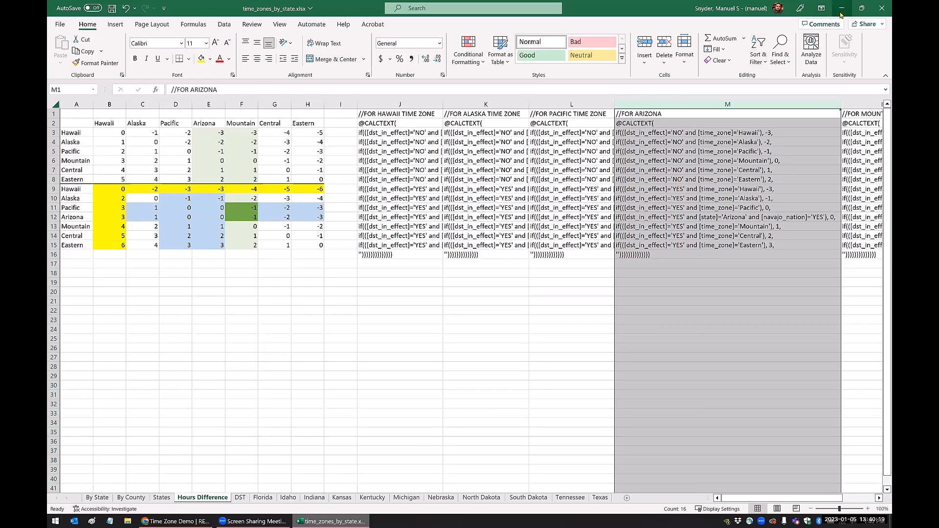
- Switch back to REDCap in the browser and close the time_difference logic and field editor without changes
key(alt+Tab)
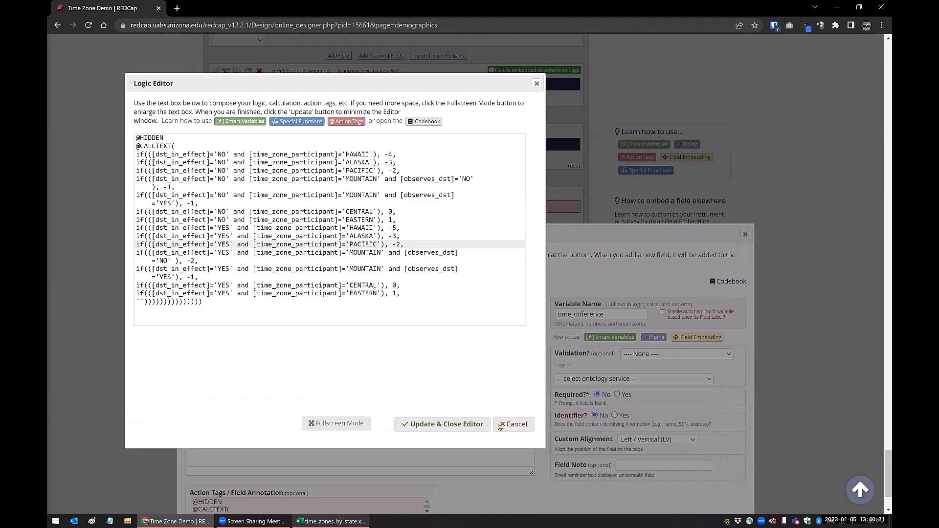
click(510, 426)
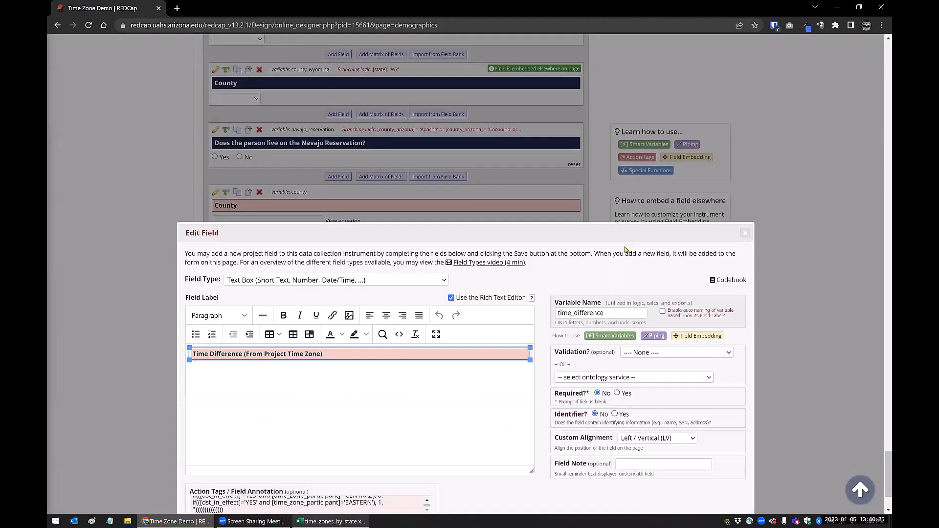
scroll(618, 276, down, 2)
click(689, 459)
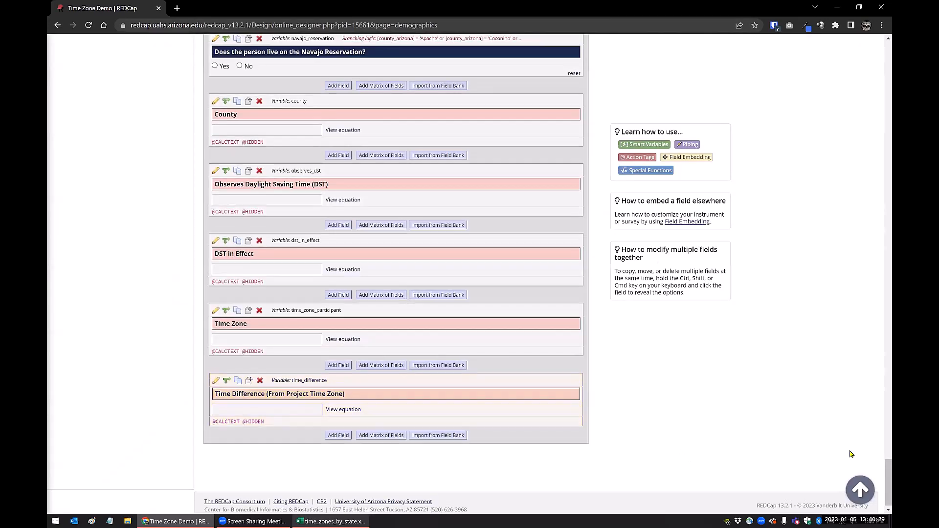
- Return from the Demographics instrument to the instrument list and open the Scheduler instrument for design
scroll(848, 450, up, 7)
drag(856, 134, 841, 35)
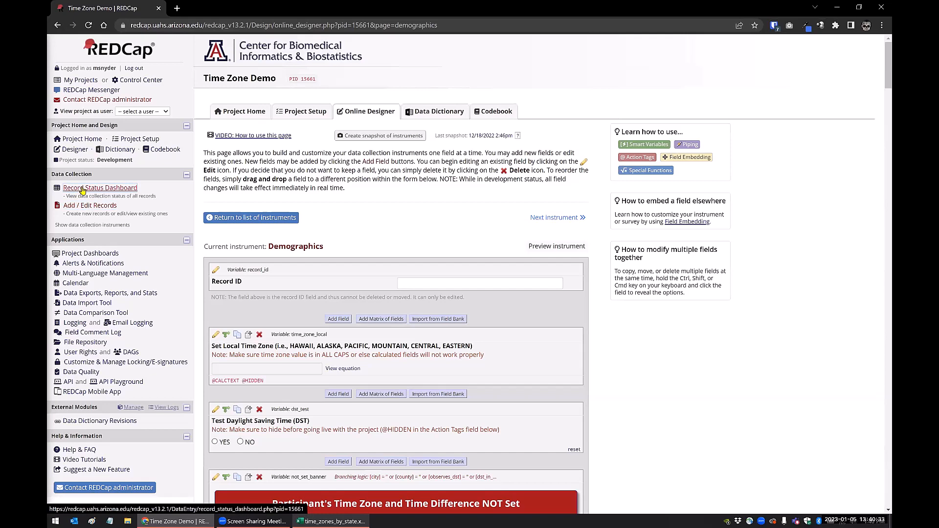
click(247, 220)
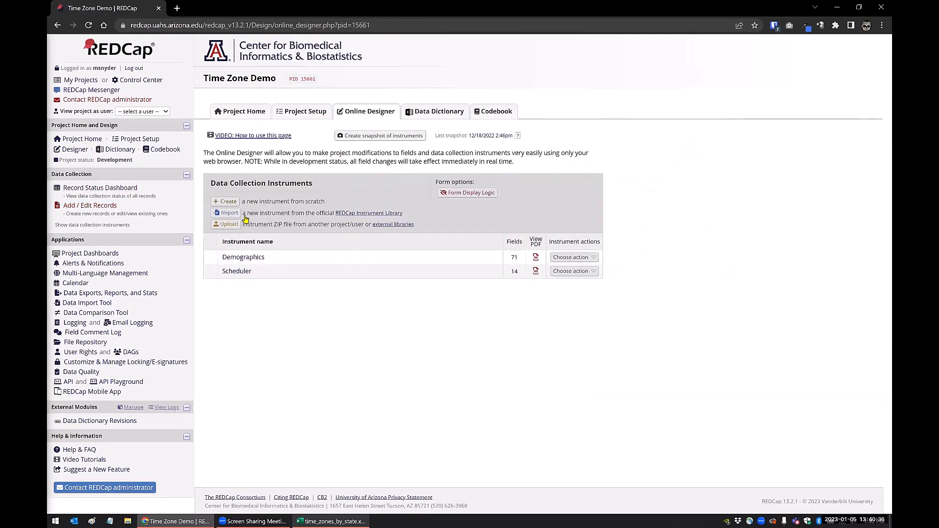
click(237, 272)
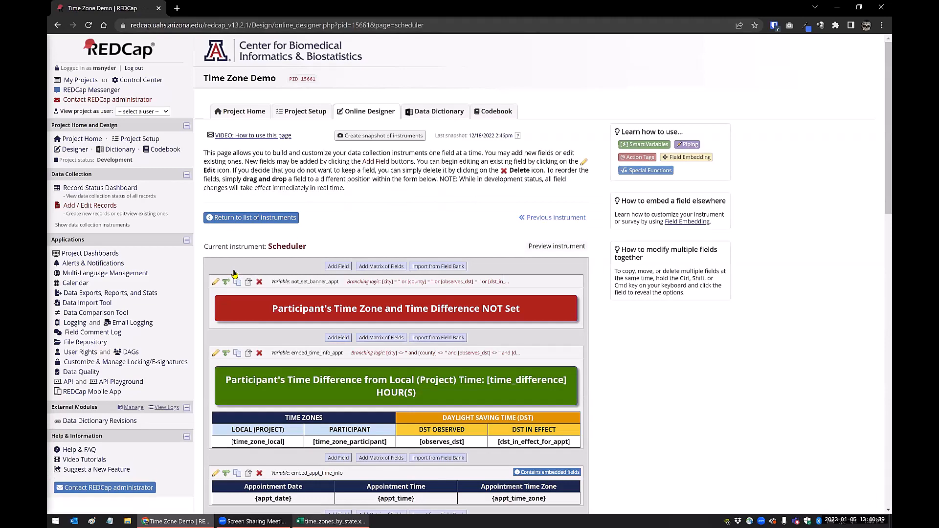
- Examine the Scheduler's time zone banners, embedded appointment table, appointment date, time and time zone fields, and hidden calculated fields
scroll(433, 254, down, 7)
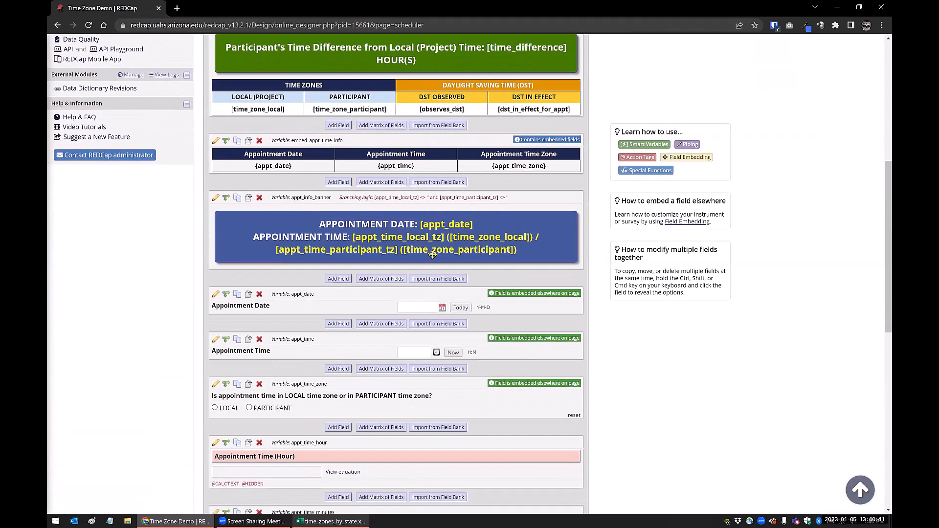
scroll(316, 192, down, 3)
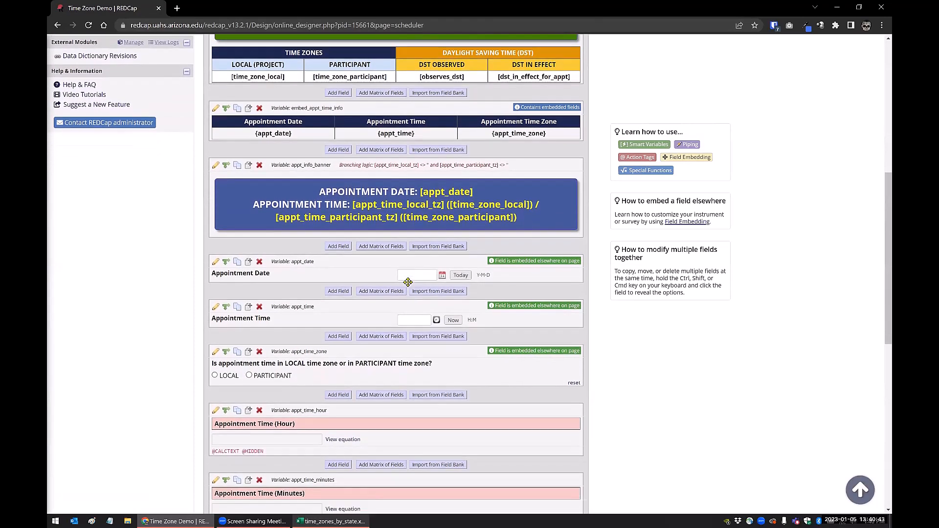
scroll(409, 140, up, 3)
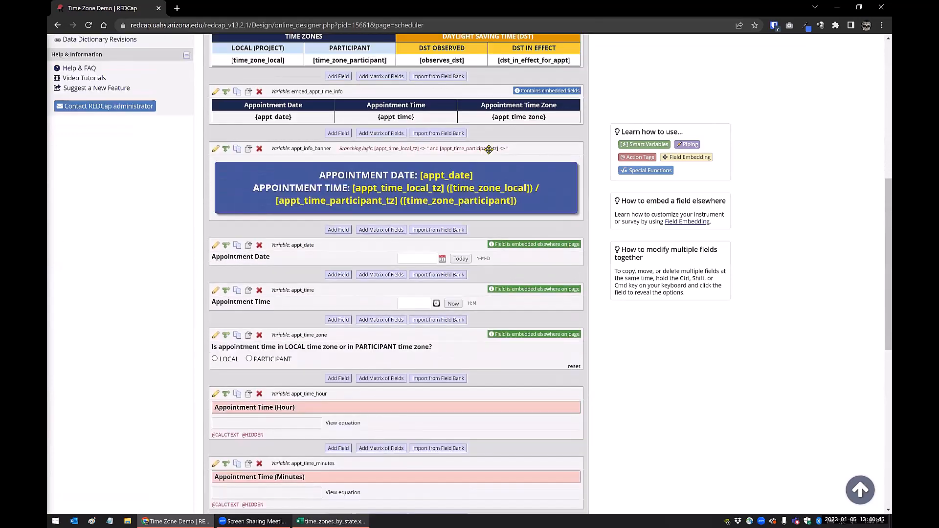
scroll(410, 140, up, 4)
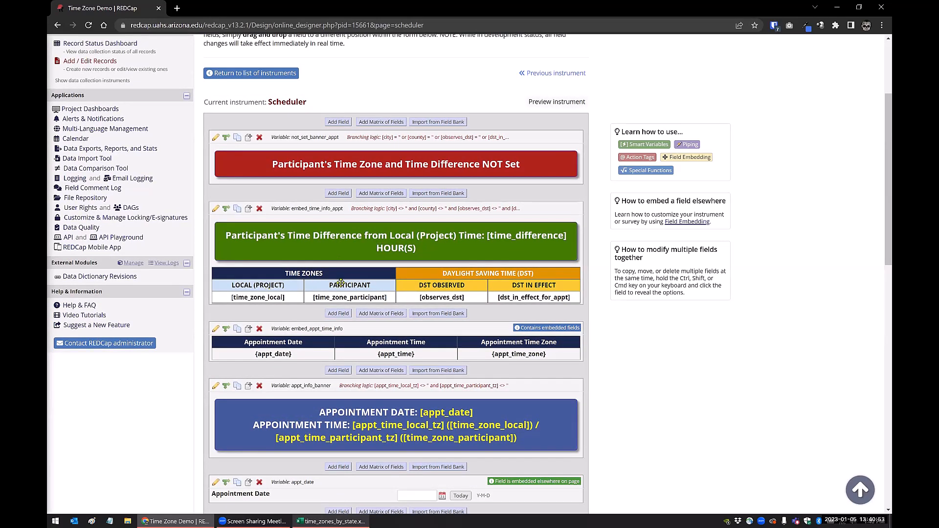
scroll(322, 246, down, 2)
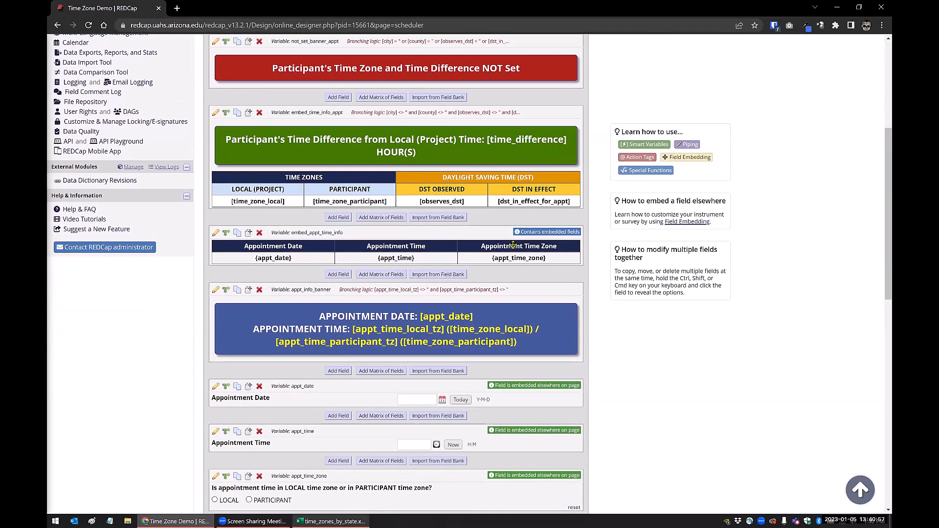
scroll(525, 246, down, 2)
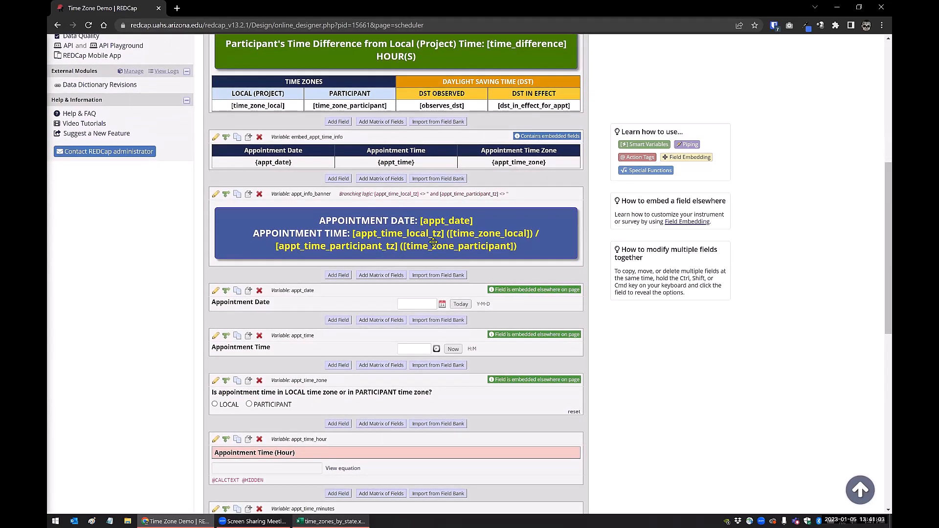
scroll(433, 242, down, 4)
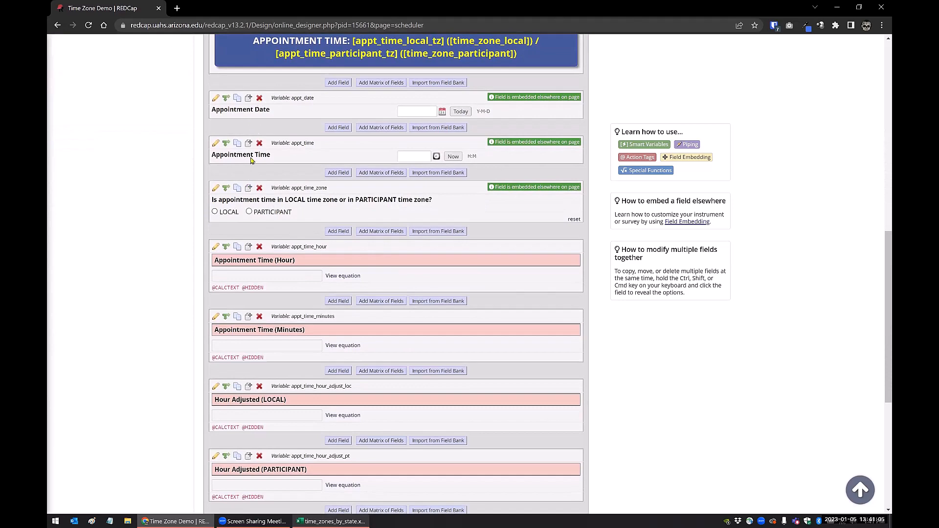
scroll(173, 166, down, 4)
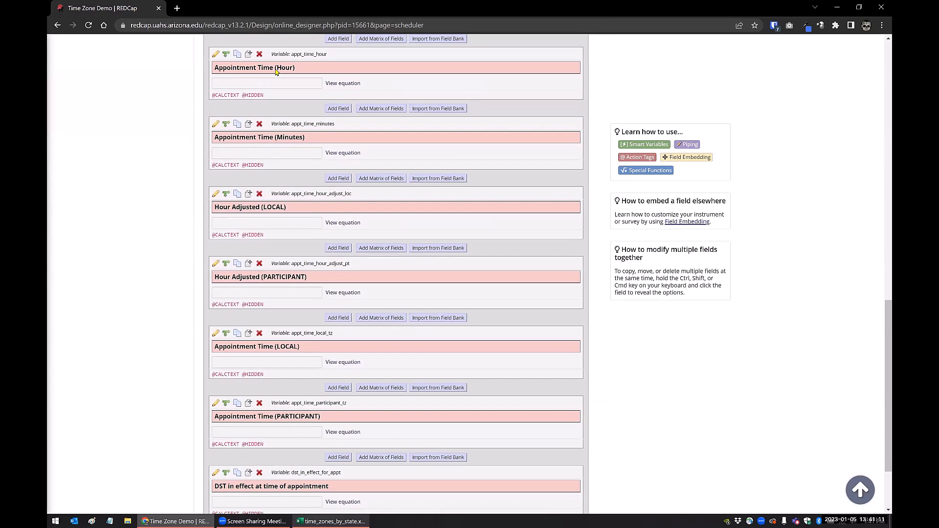
- Examine how the Appointment Time (Hour) field's logic extracts the hour from appt_time, and close the field without changes
click(214, 56)
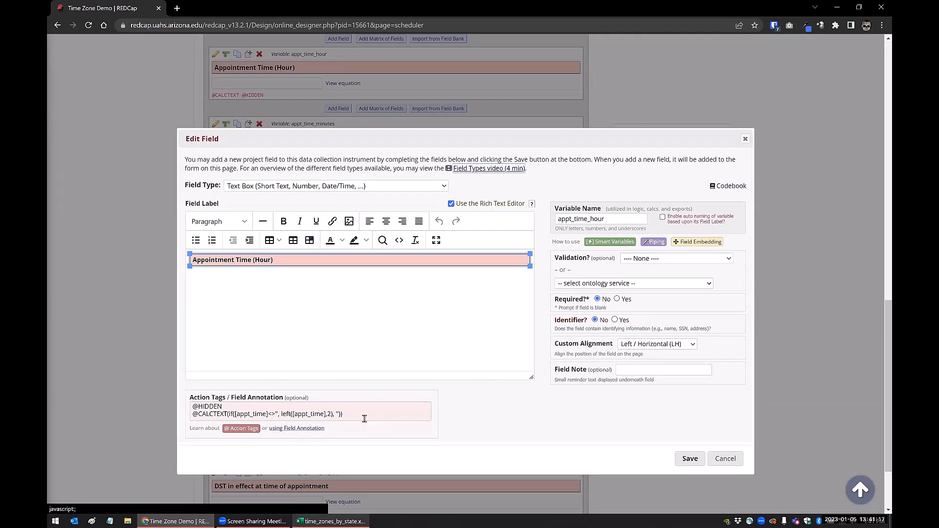
click(364, 419)
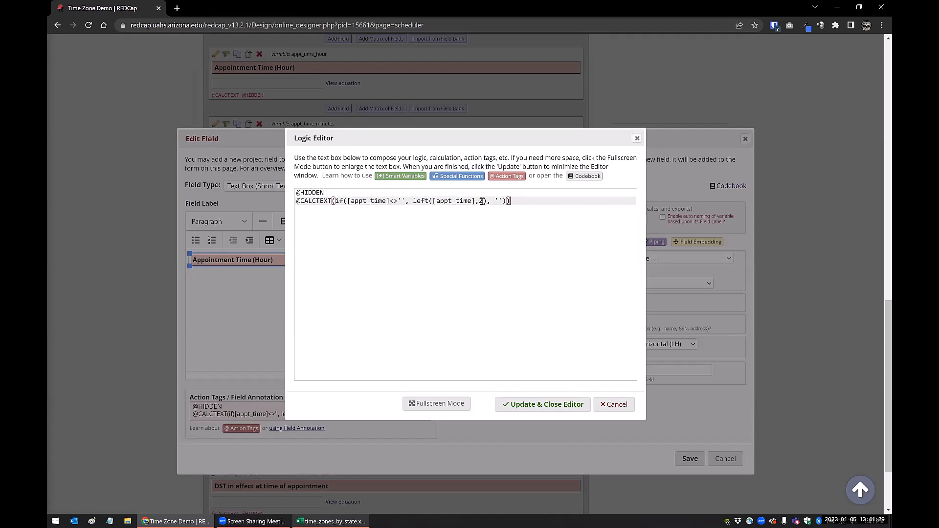
click(608, 408)
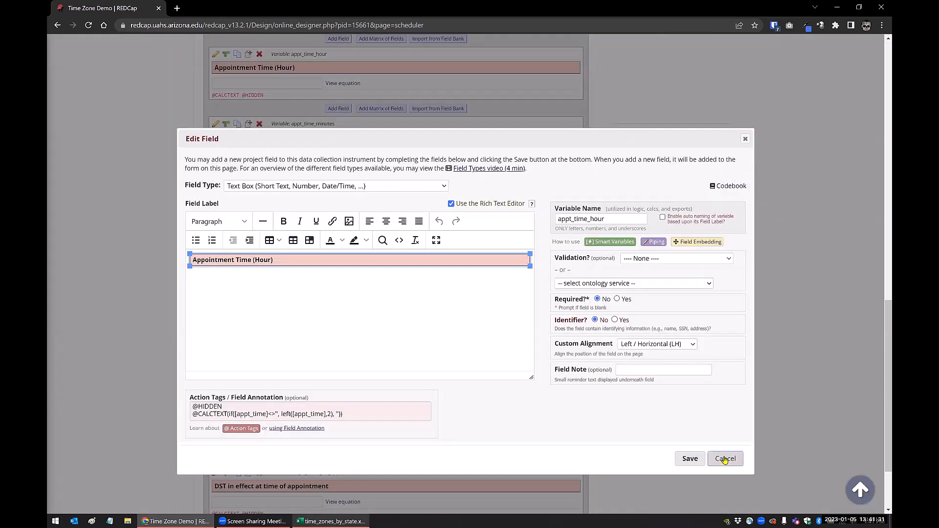
click(725, 460)
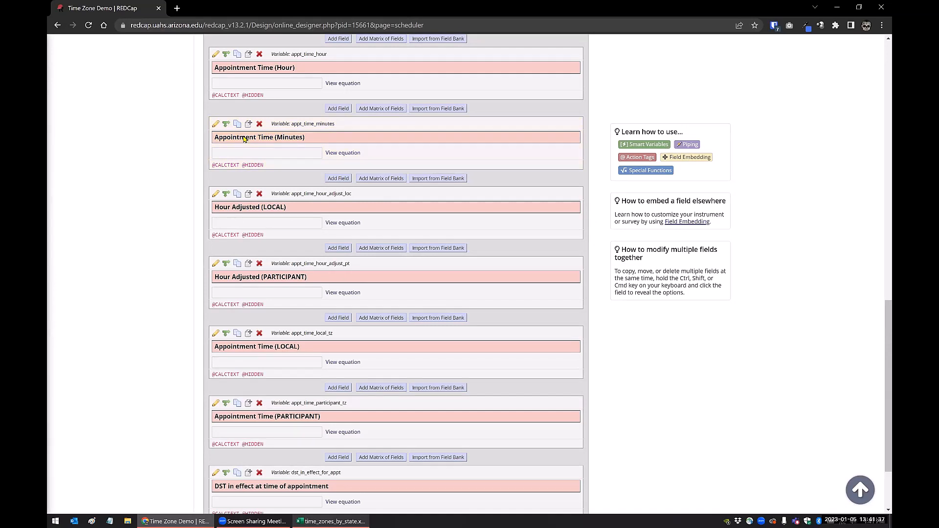
- Examine the Hour Adjusted (LOCAL) field's logic for LOCAL and PARTICIPANT appointment times, and close the logic without changes
click(215, 194)
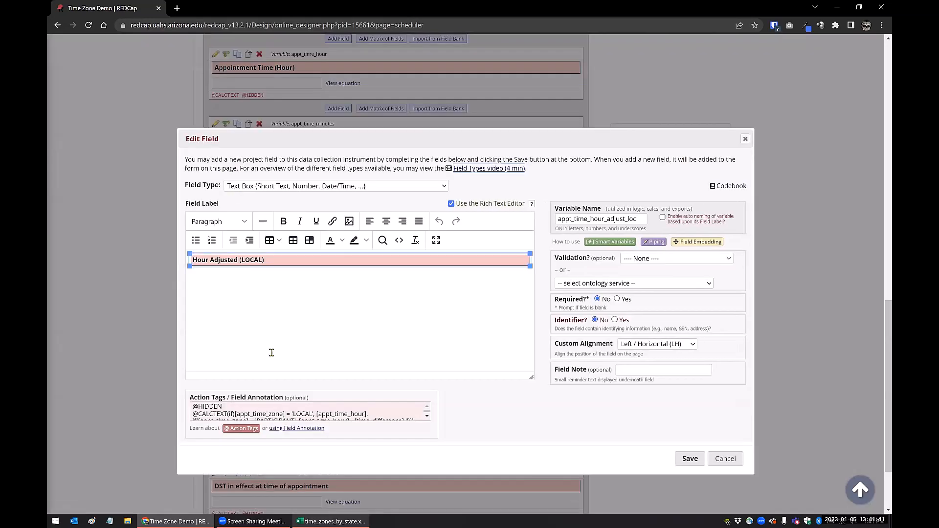
click(326, 410)
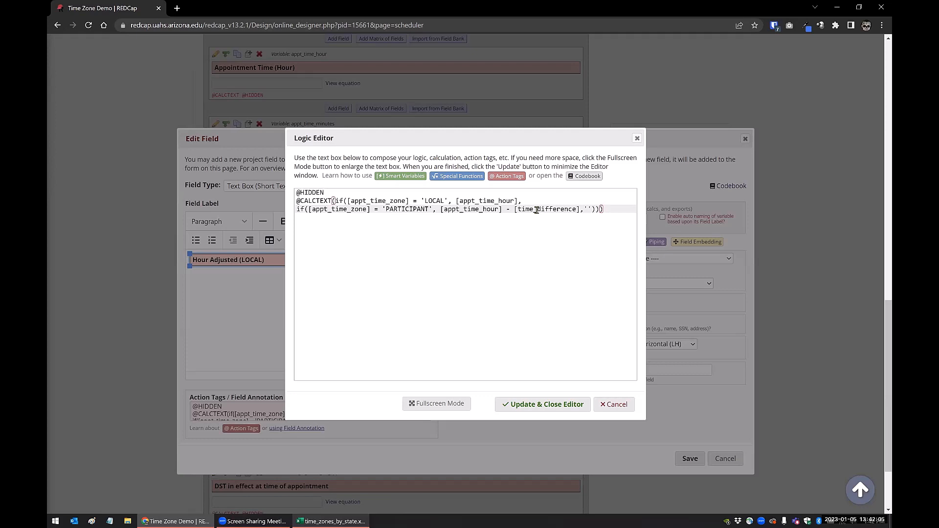
click(614, 407)
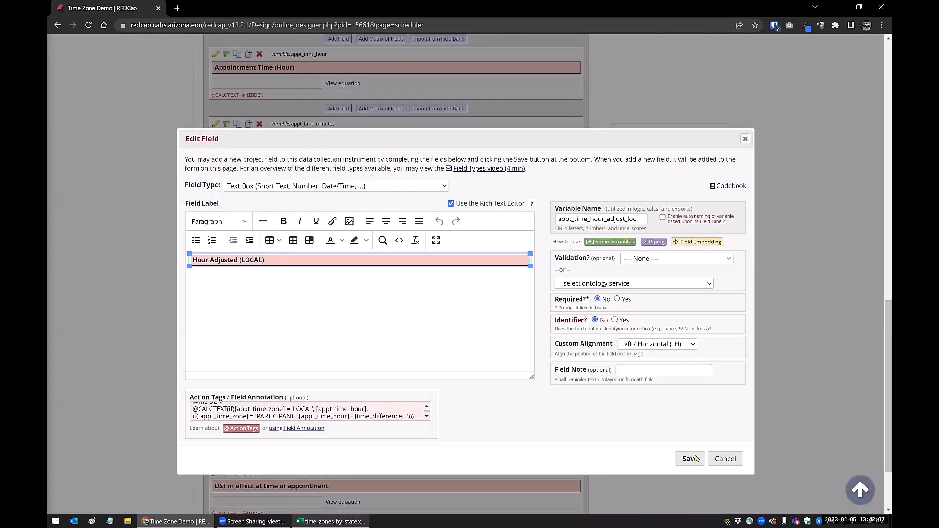
- Examine the Hour Adjusted (PARTICIPANT) field's logic for PARTICIPANT and LOCAL appointment times, and close the field without changes
click(690, 458)
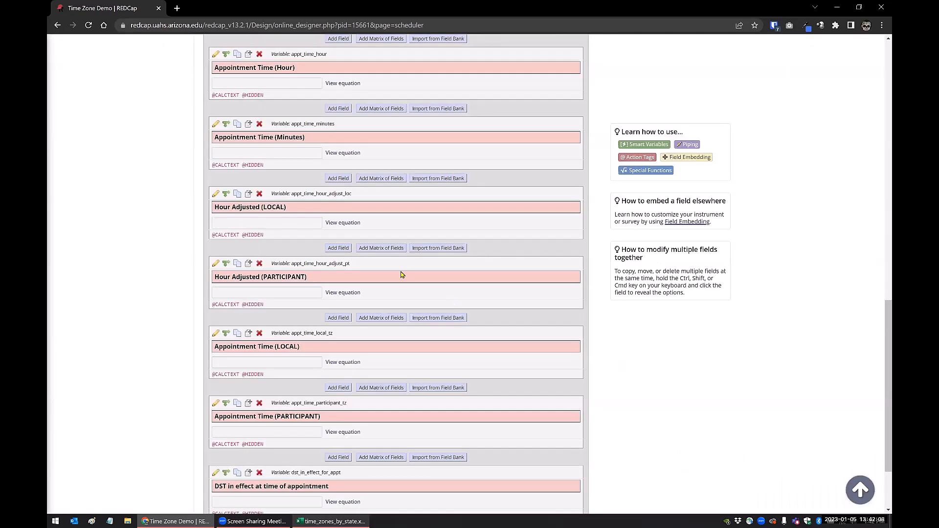
click(215, 264)
click(282, 412)
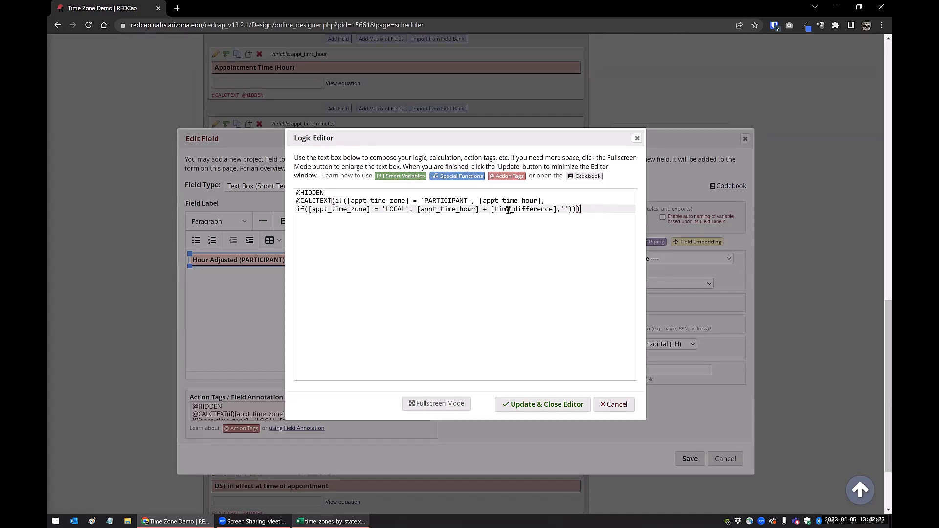
click(613, 405)
click(695, 454)
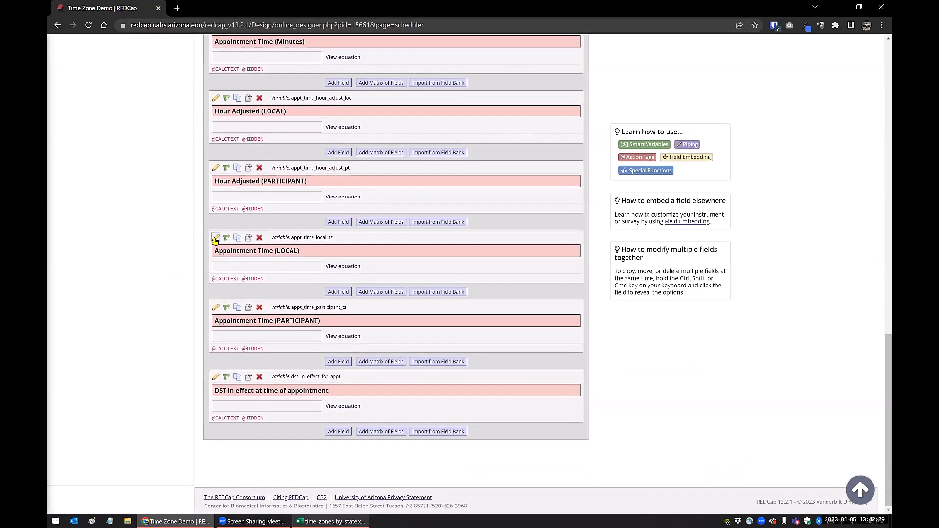
- Examine how the Appointment Time (LOCAL) field's logic joins the adjusted local hour and the minutes, and close the field without changes
click(216, 242)
click(325, 408)
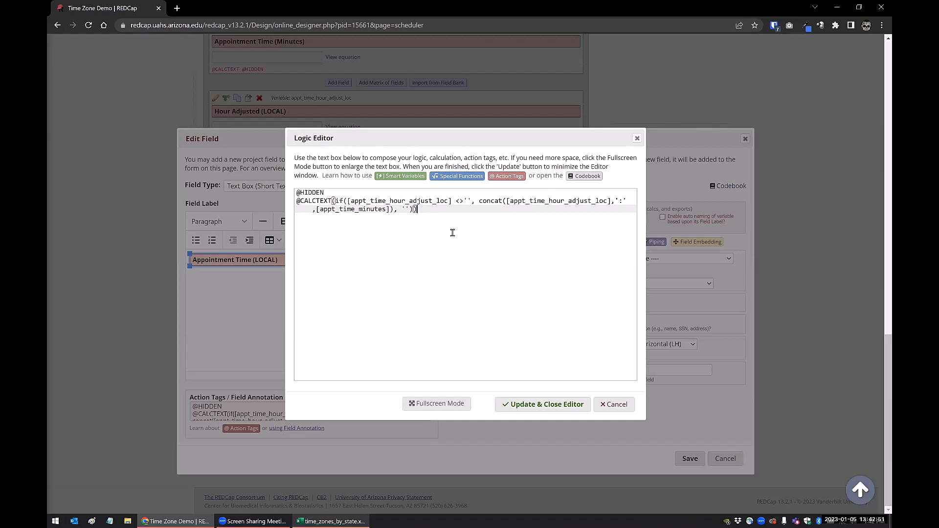
click(609, 406)
click(725, 458)
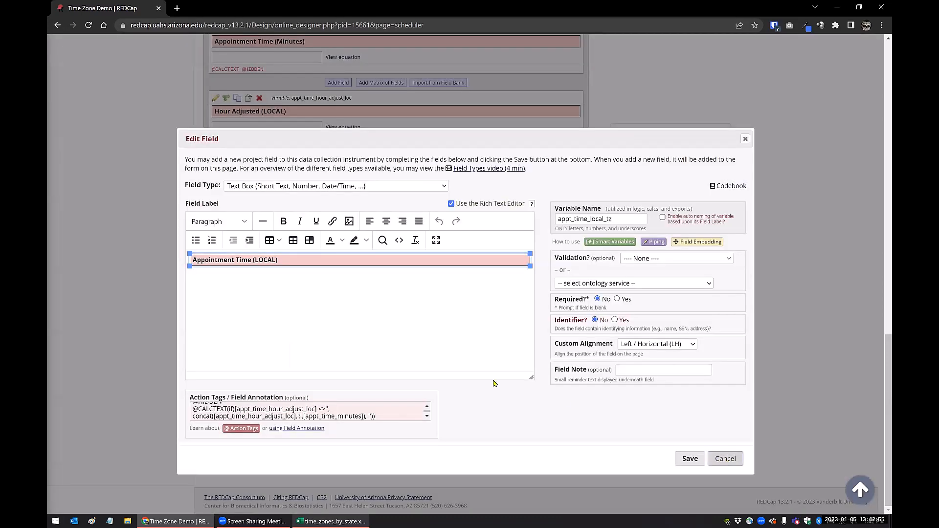
- Examine how the Appointment Time (PARTICIPANT) field's logic joins the adjusted participant hour and the minutes, and close the field without changes
click(216, 307)
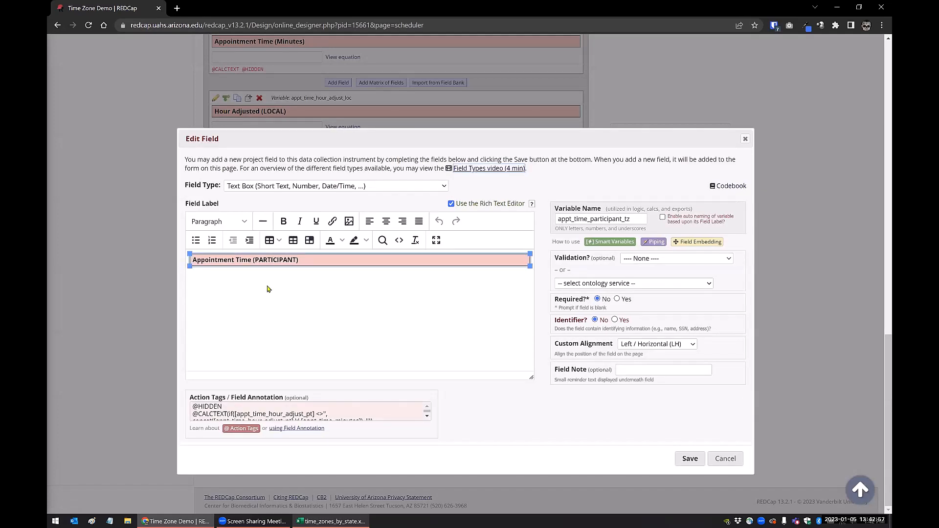
click(320, 409)
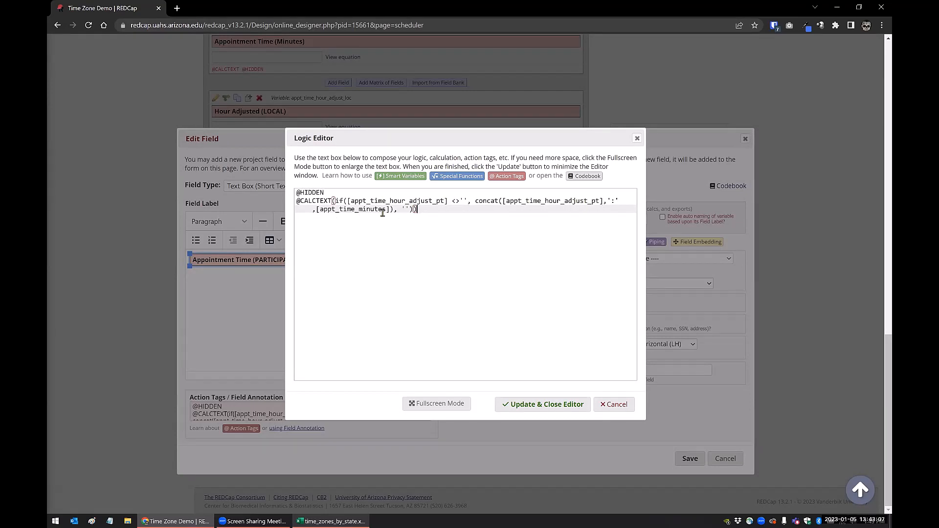
click(604, 404)
click(726, 462)
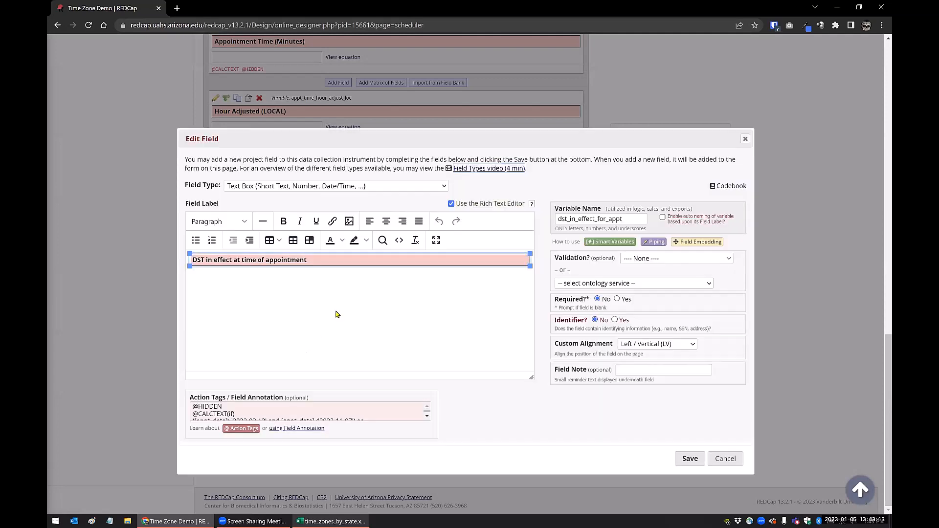
- Examine the appointment date ranges in the logic of the DST in effect at time of appointment field, and close it without changes
click(305, 410)
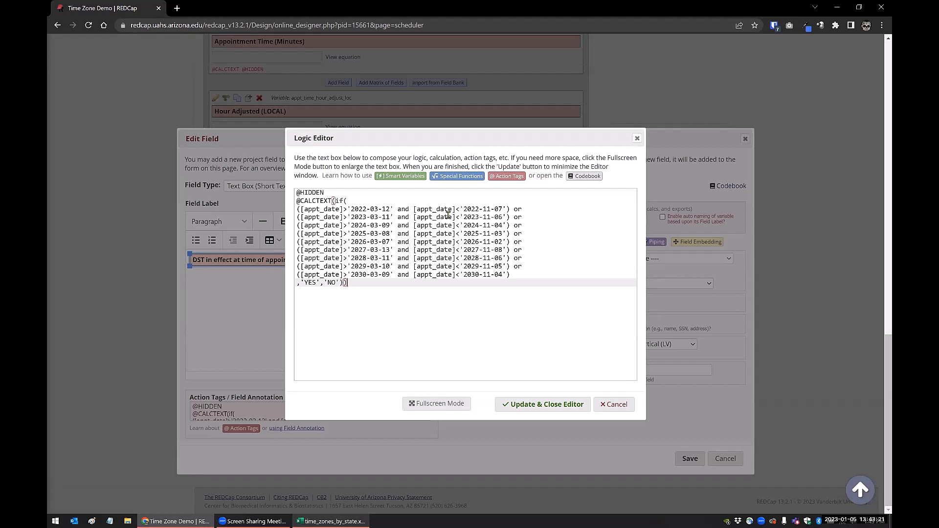
click(609, 404)
click(723, 460)
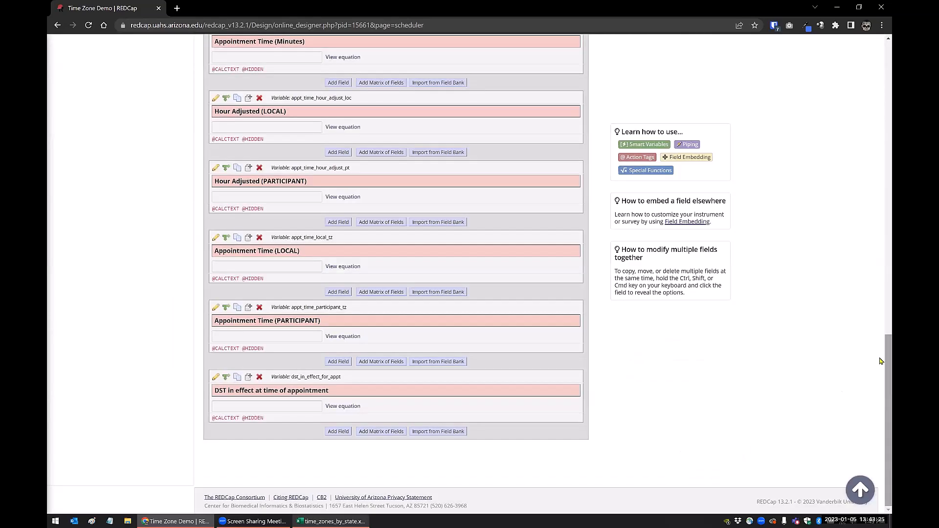
- Leave the instrument design and open record 1's Scheduler form from the Record Status Dashboard
click(859, 488)
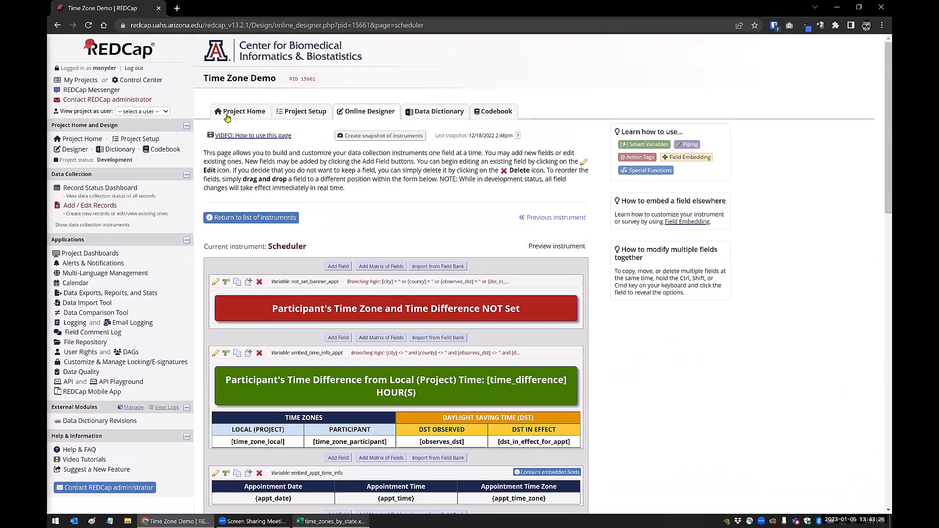
click(101, 189)
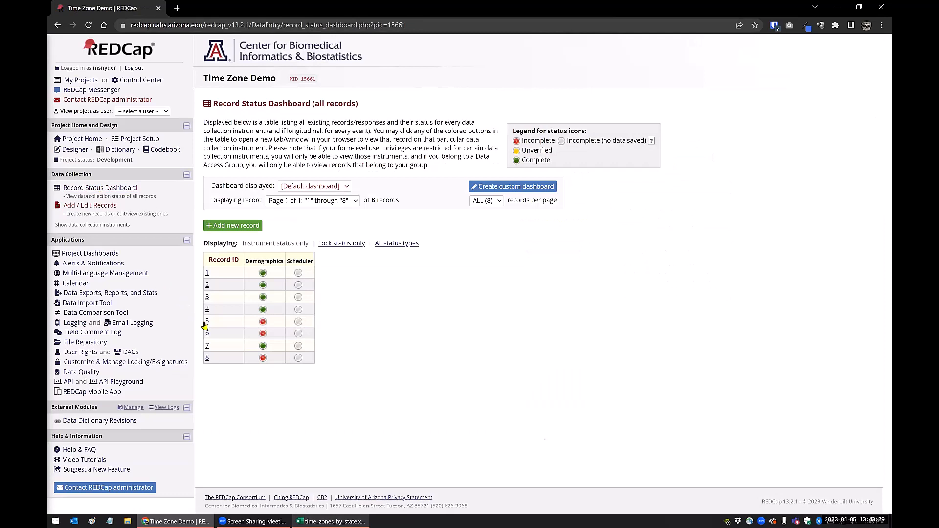
click(297, 275)
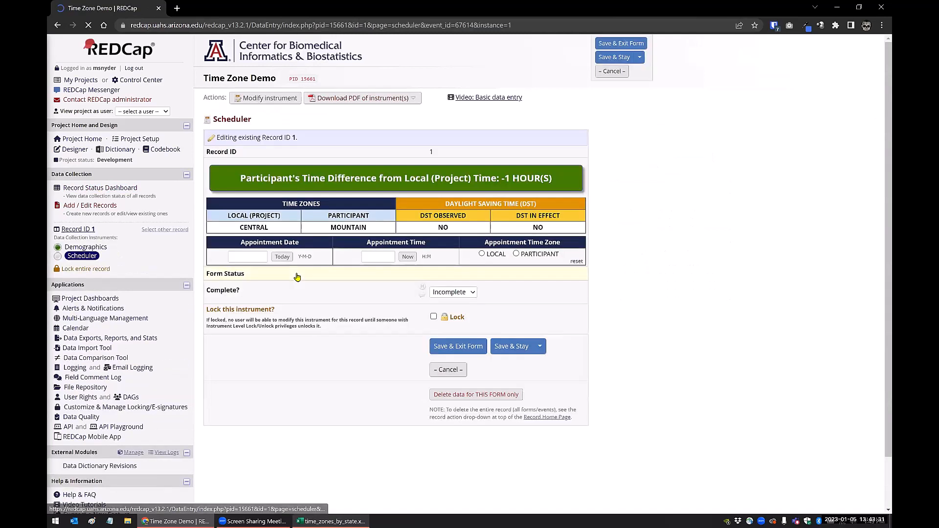
- Set record 1's appointment to today's date, 2023-01-05, at the current time, 13:43, in the LOCAL time zone, and highlight the appointment summary
click(286, 257)
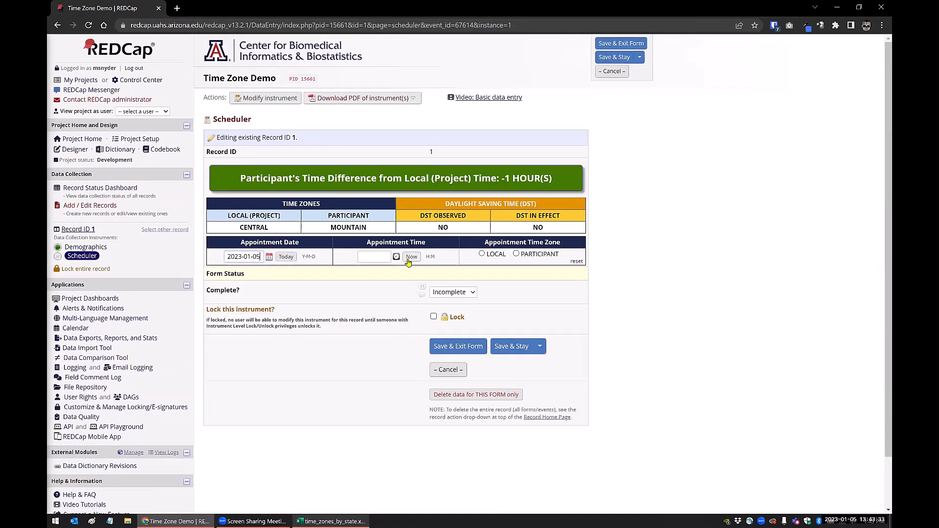
click(411, 257)
click(481, 254)
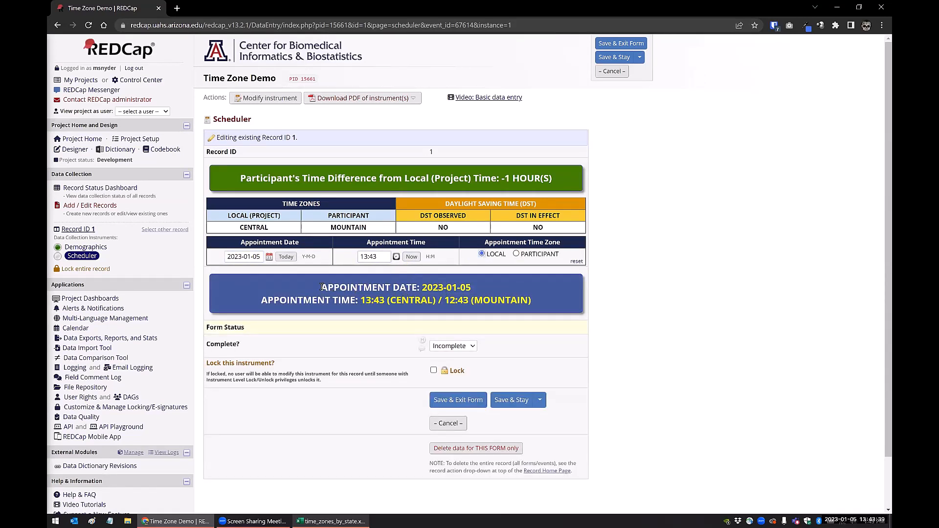
drag(321, 286, 419, 289)
drag(540, 313, 540, 313)
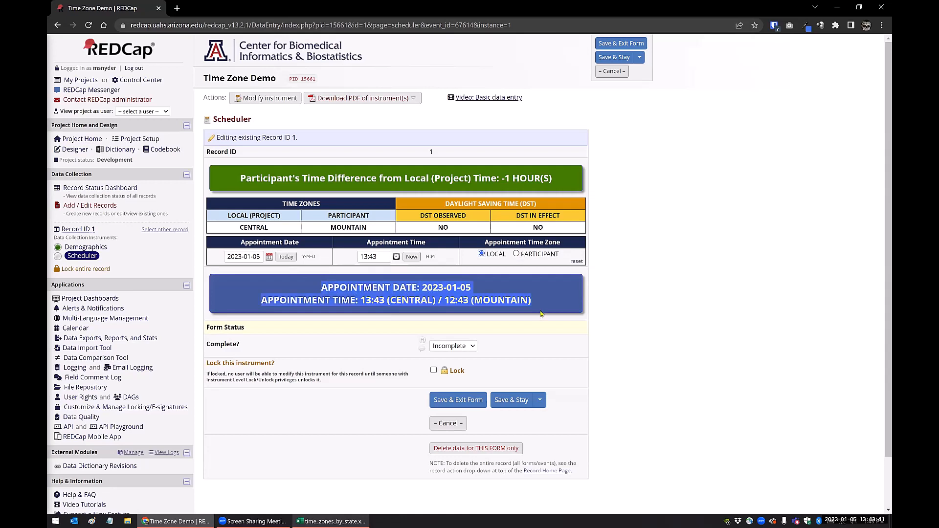
- Switch the appointment time zone between PARTICIPANT and LOCAL to compare the converted appointment times, ending on LOCAL
click(516, 255)
click(483, 254)
click(516, 254)
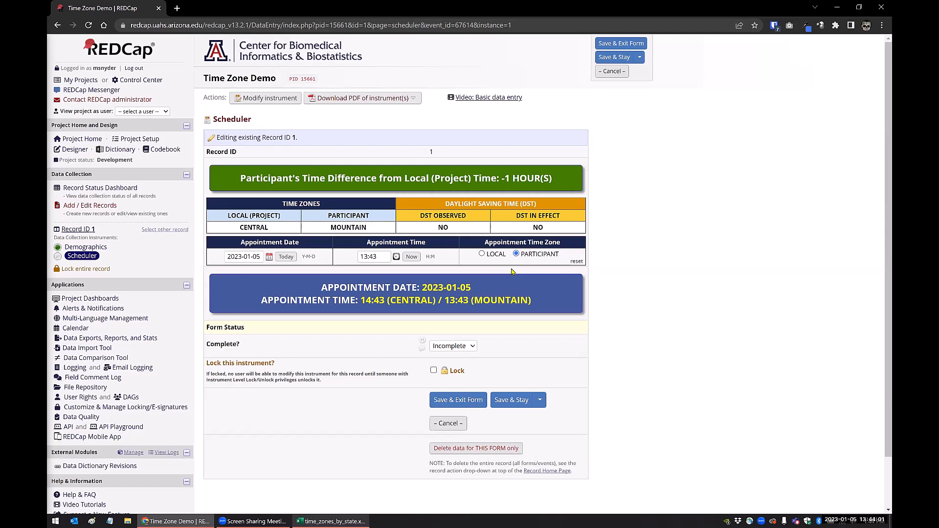
click(482, 254)
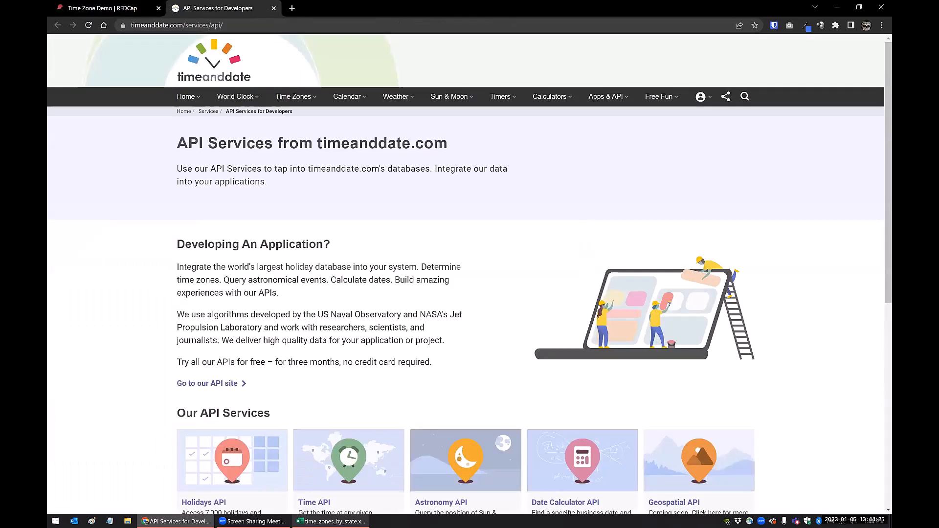
- Examine the API services offered on the timeanddate.com developer page, including the Time API
scroll(115, 252, down, 1)
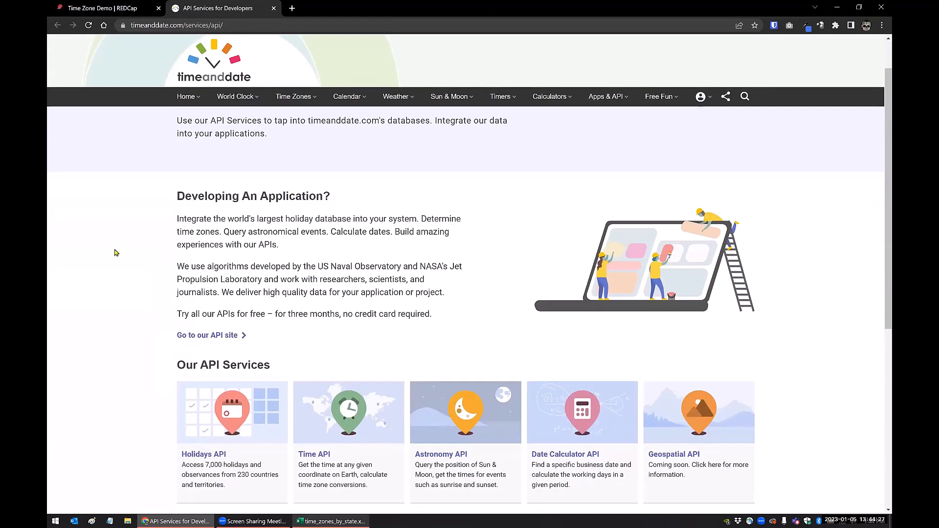
scroll(115, 252, up, 1)
mouse_move(300, 104)
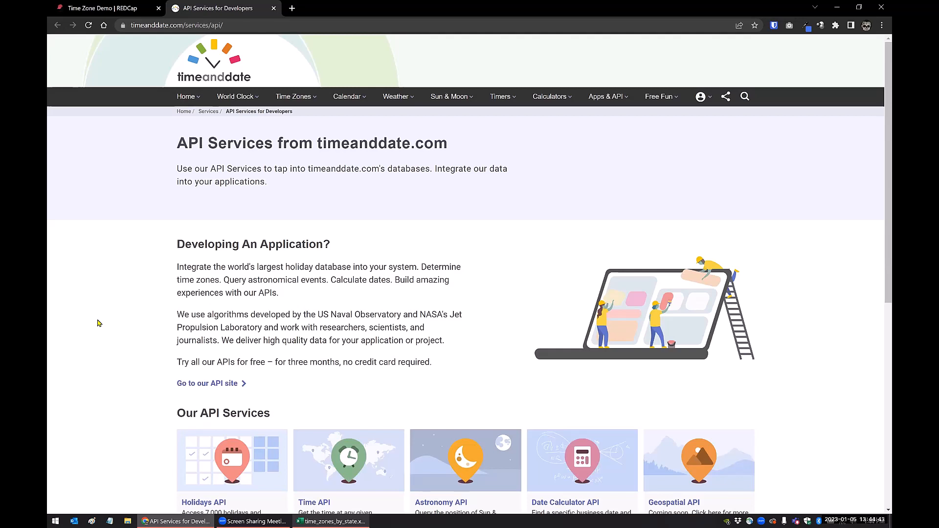
scroll(142, 379, down, 4)
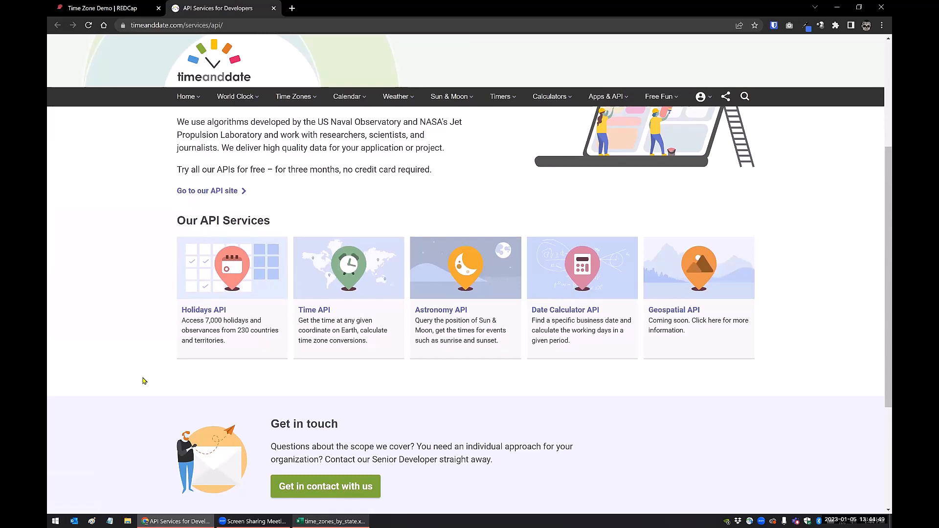
- Switch back to REDCap and leave record 1's Scheduler form for Project Setup without saving the changes
click(96, 10)
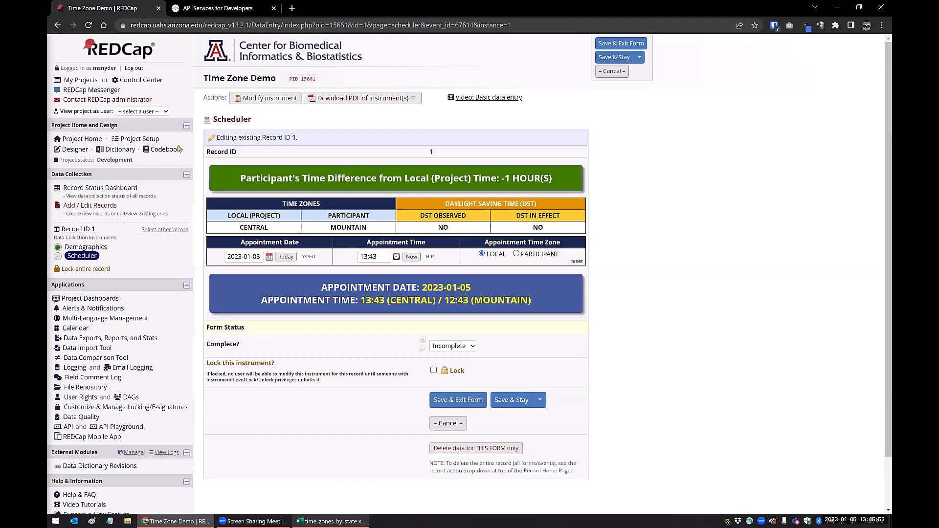
click(145, 139)
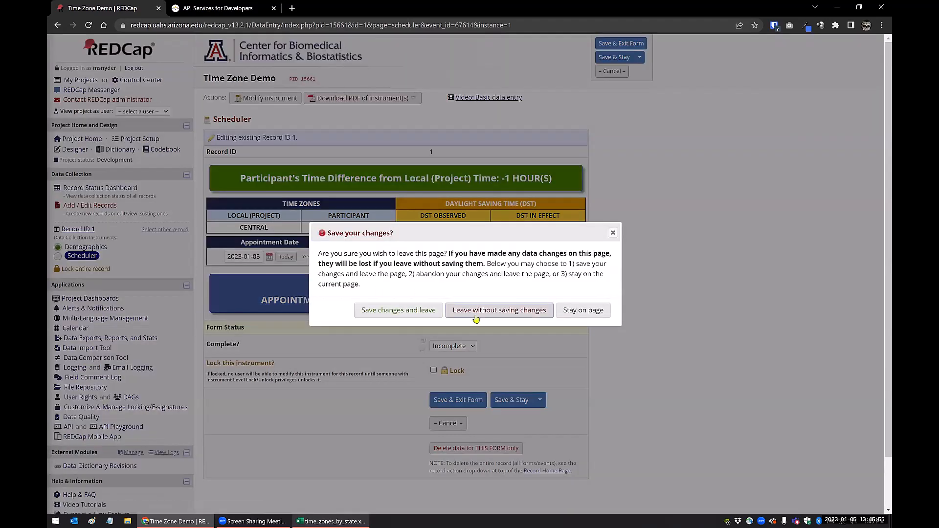
click(504, 304)
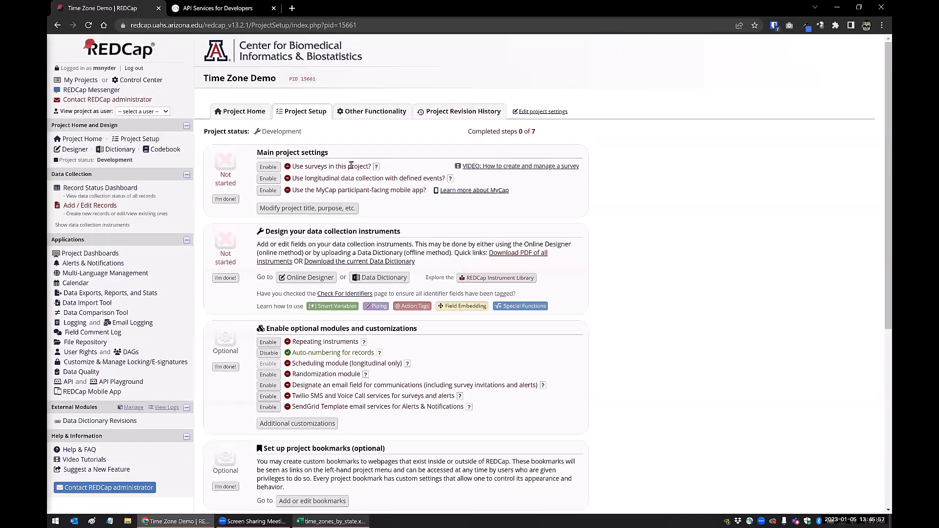
- Examine the Data Dictionary download page and the project copy and XML backup options under Other Functionality
click(374, 112)
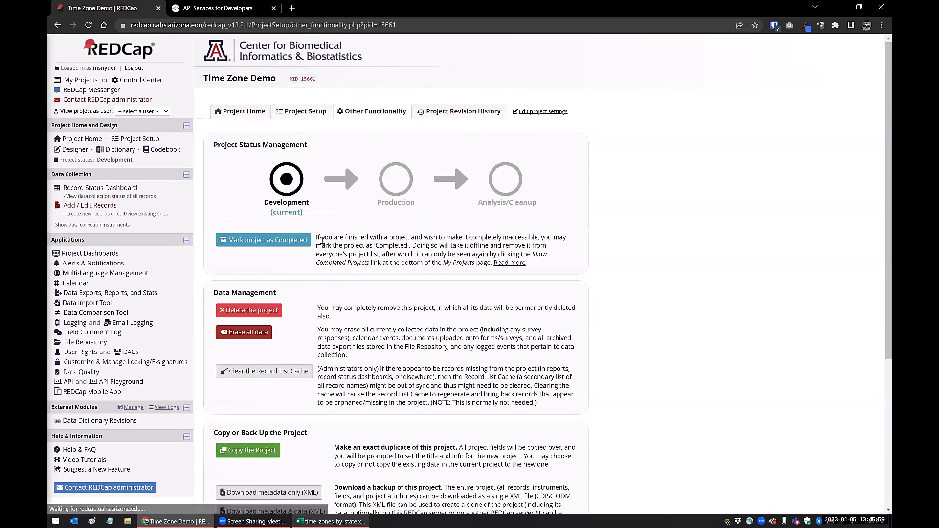
click(119, 152)
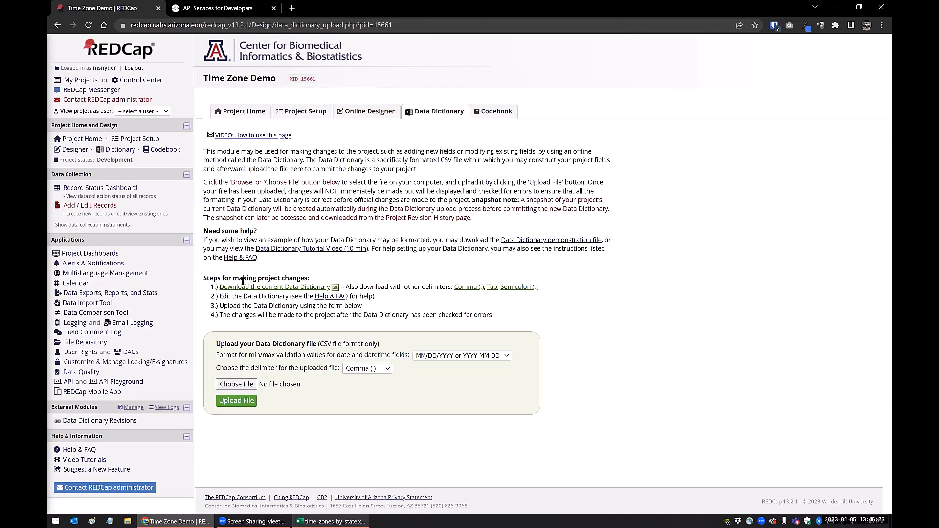
click(303, 113)
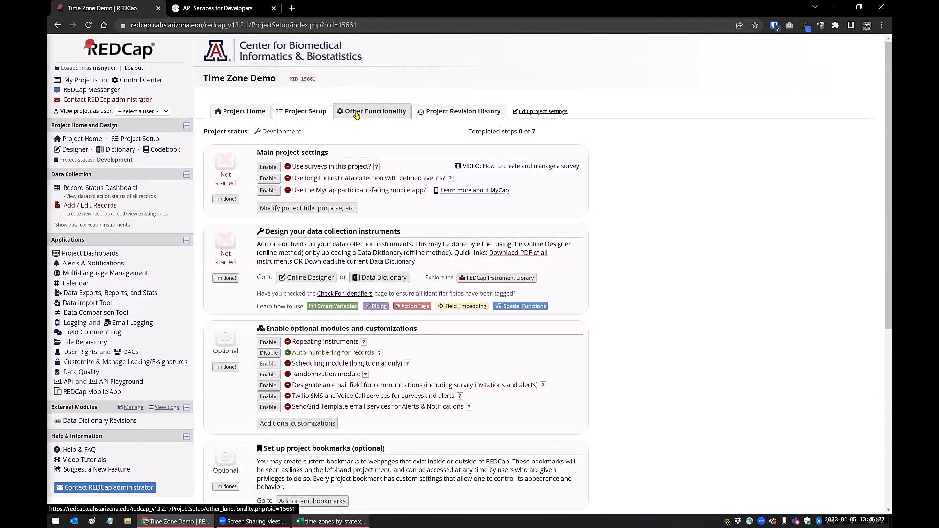
click(338, 111)
scroll(303, 283, down, 4)
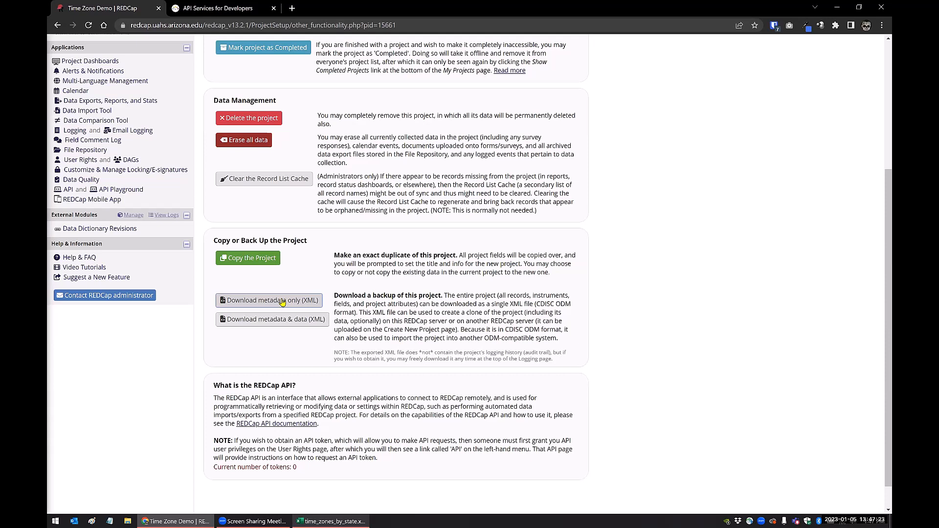
scroll(282, 302, up, 4)
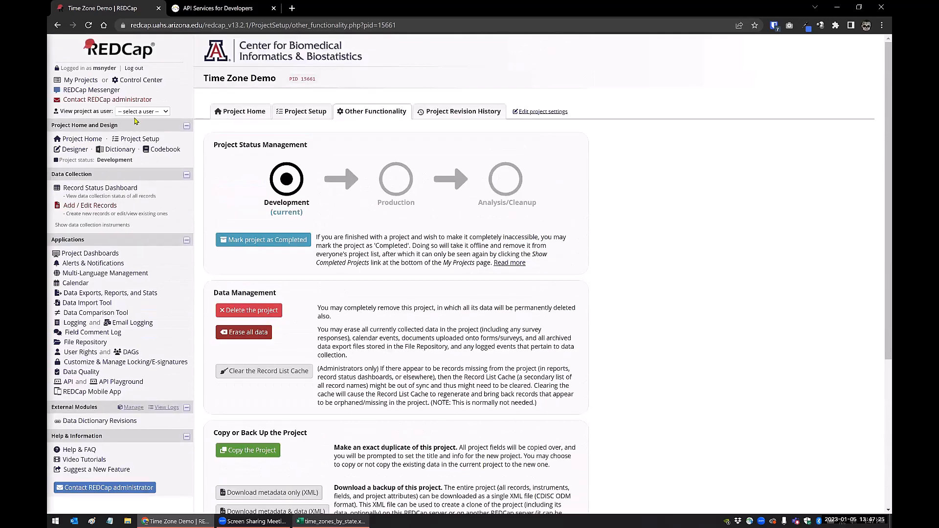
- Open the list of own projects and look through the REDZone Demo Projects folder
click(87, 83)
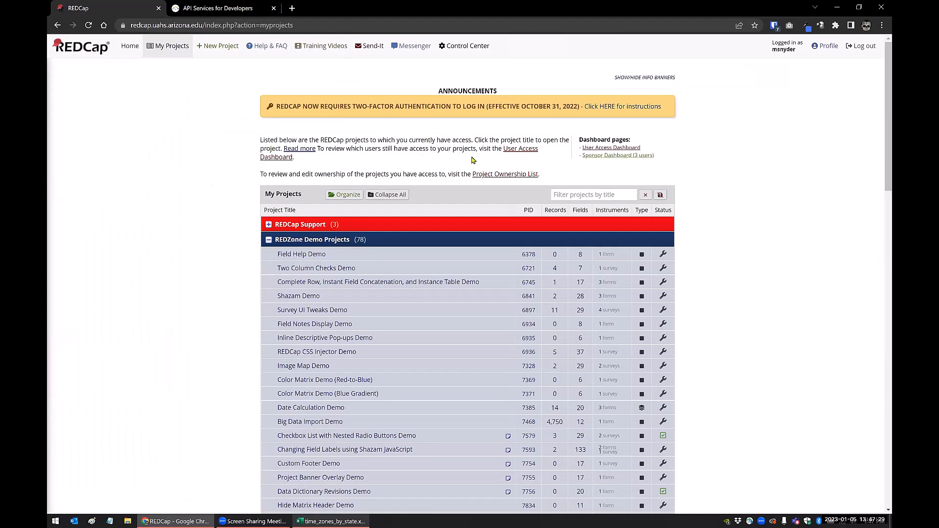
scroll(498, 243, down, 3)
scroll(251, 215, down, 15)
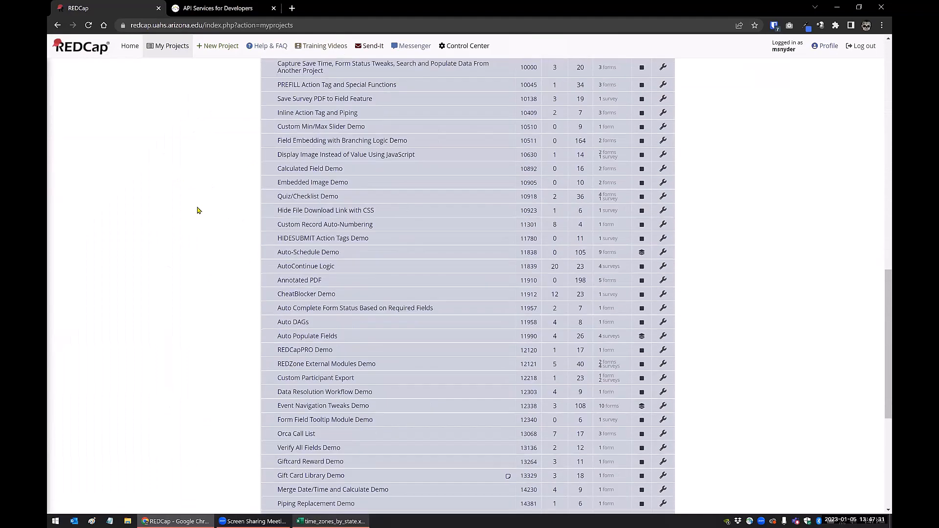
scroll(199, 209, up, 4)
scroll(197, 210, down, 6)
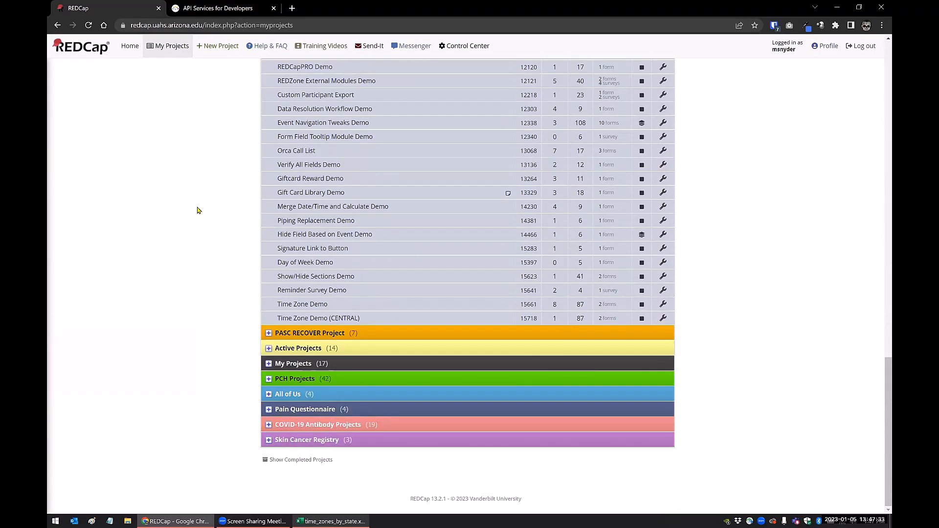
scroll(197, 210, up, 9)
scroll(197, 210, up, 12)
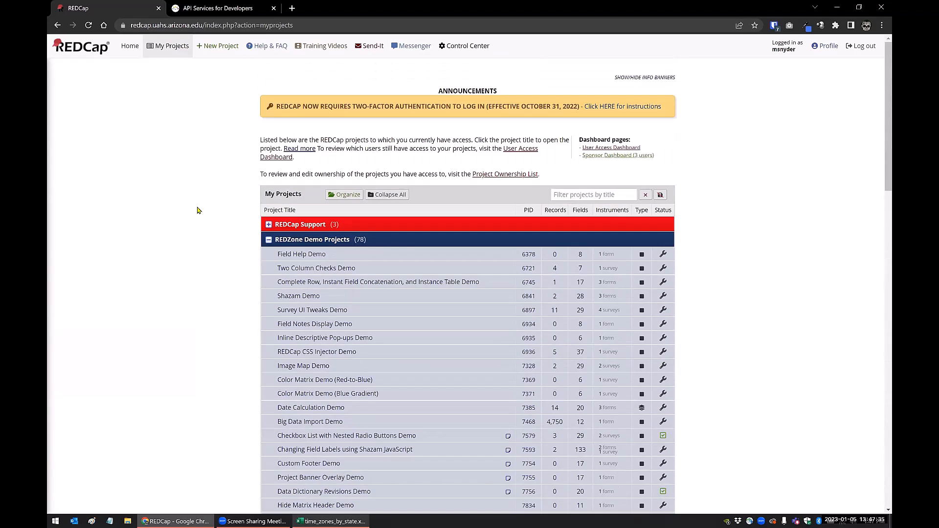
- Open the new project form, examine its creation options and the list of project templates, and cancel the project creation
click(211, 48)
scroll(216, 218, down, 3)
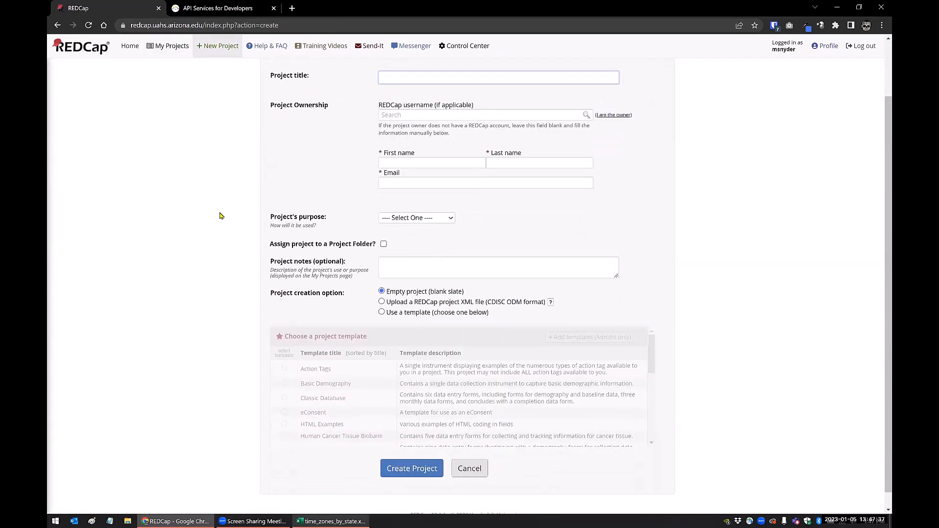
scroll(308, 372, down, 2)
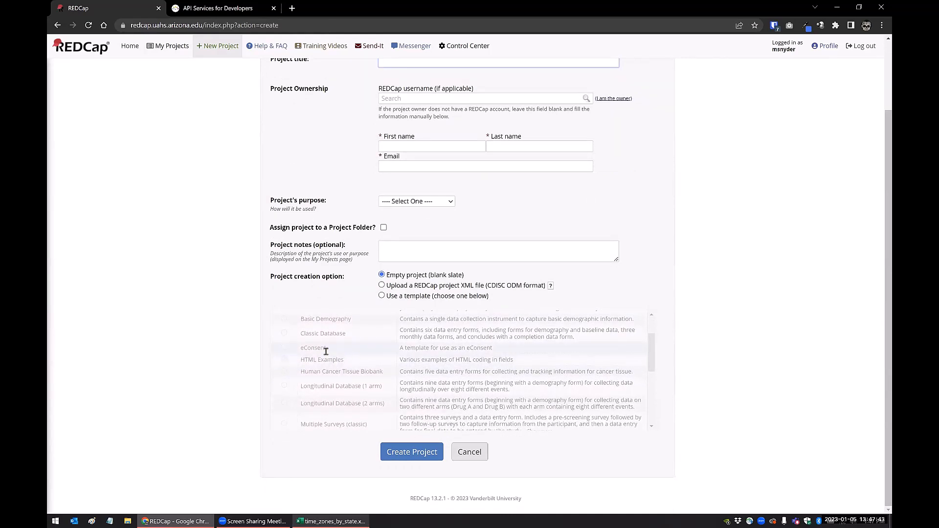
scroll(406, 362, down, 3)
scroll(407, 362, down, 3)
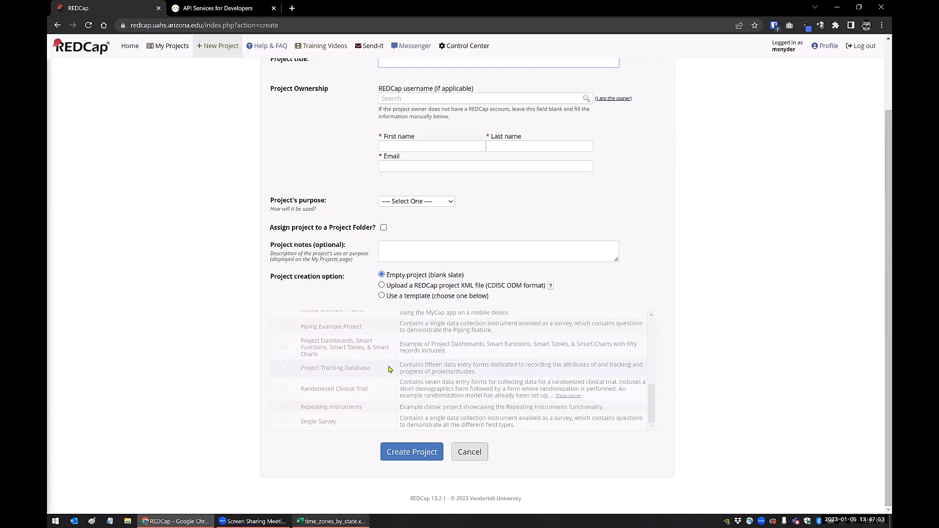
scroll(350, 368, up, 5)
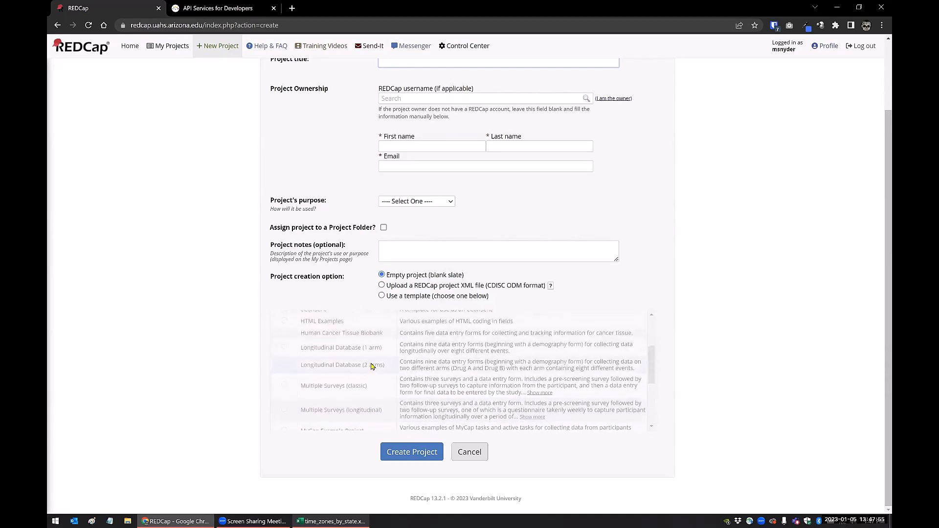
scroll(372, 366, up, 3)
scroll(352, 366, up, 2)
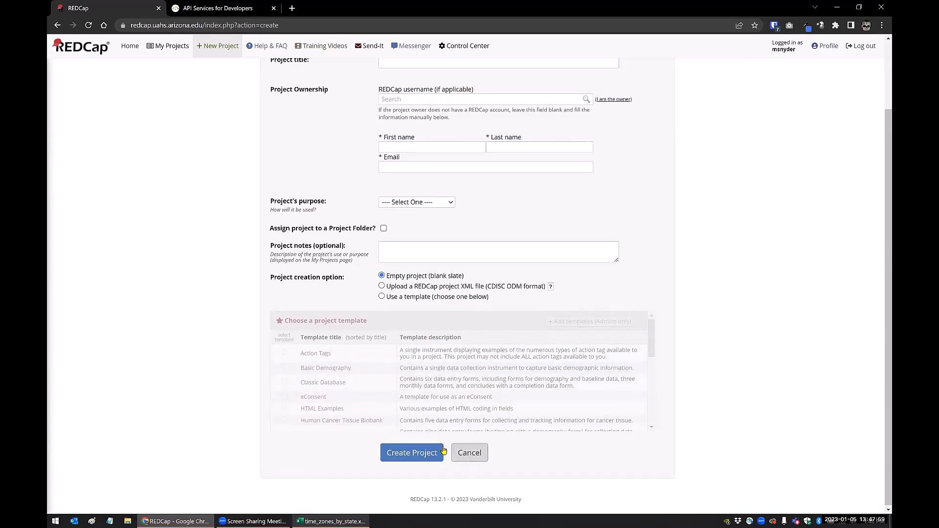
click(468, 453)
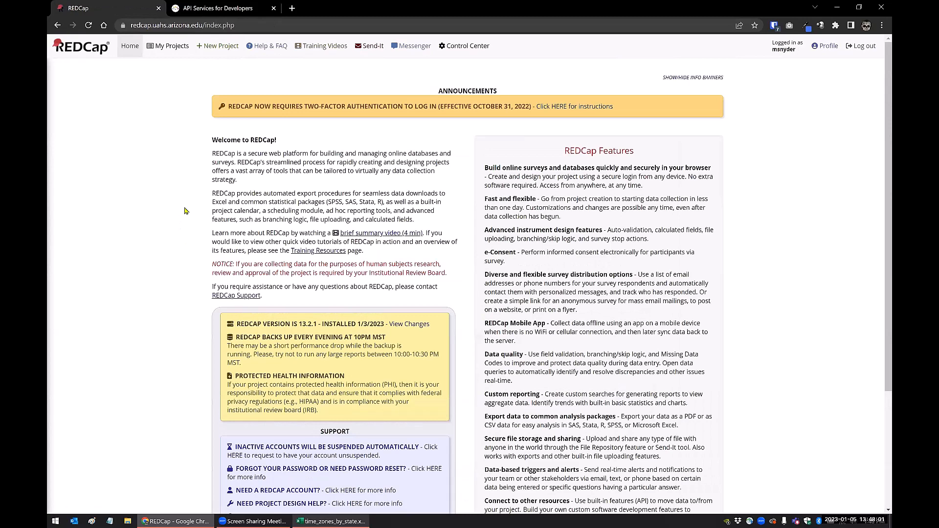